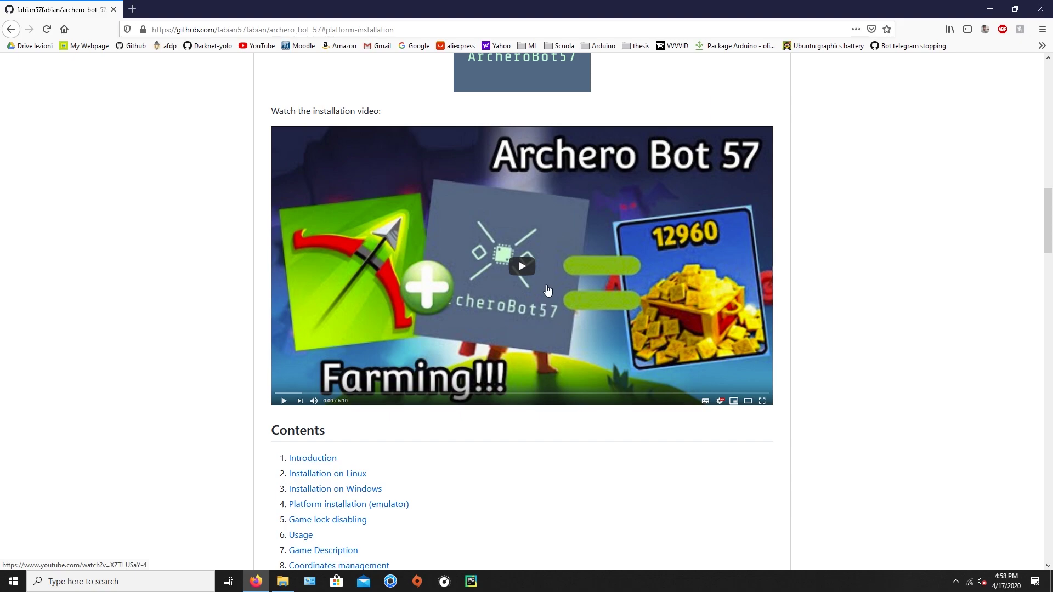
Jump to the README's 'Platform installation (emulator)' section and mark 'Nox' in the download step
scroll(547, 289, "down", 1)
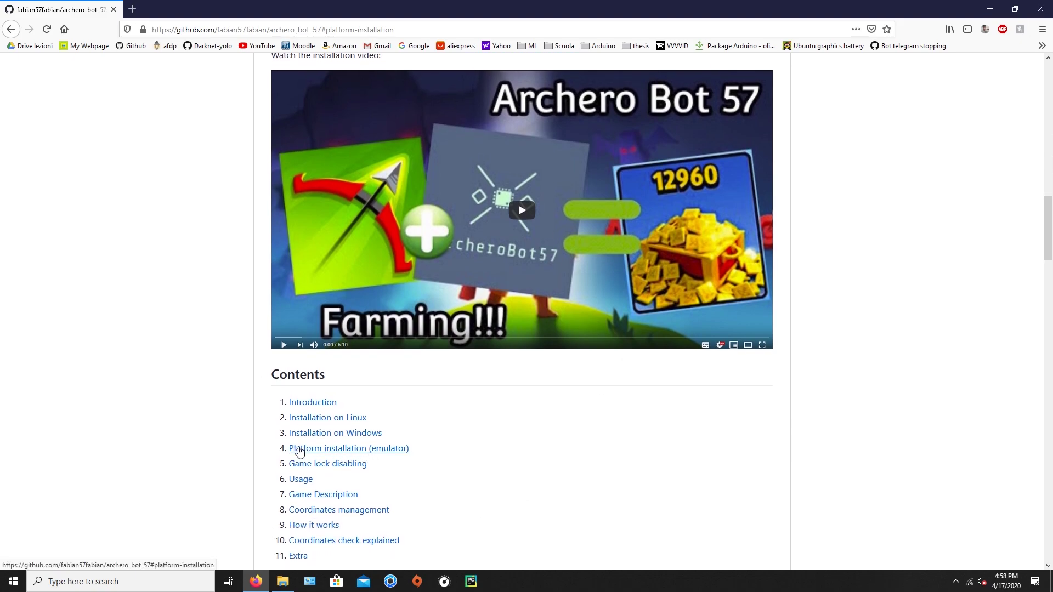
left_click(318, 450)
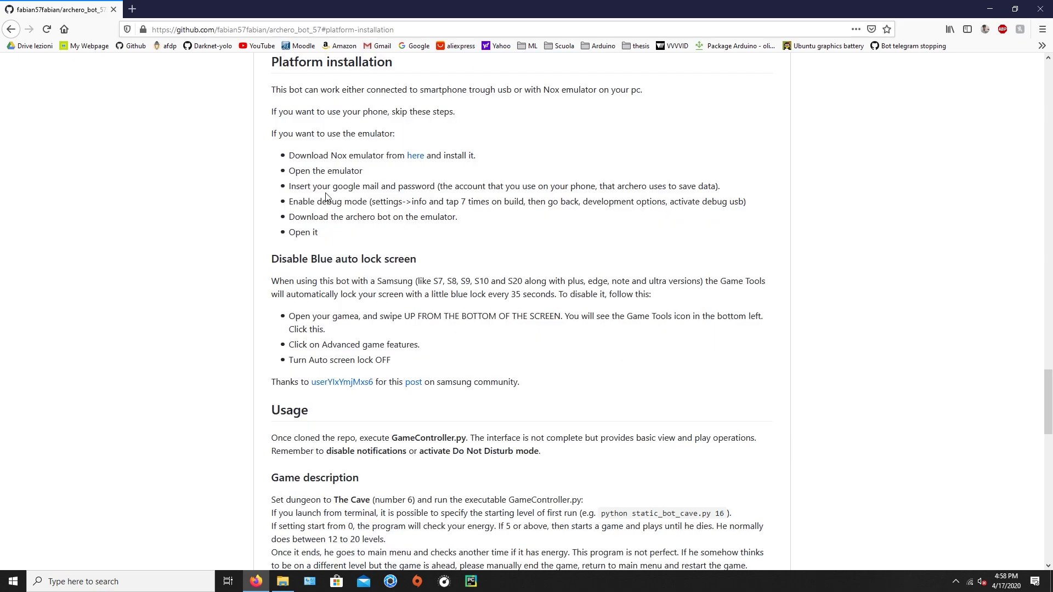
left_click_drag(331, 156, 350, 156)
Open the NoxPlayer website from the README link in a new Firefox tab
left_click(350, 156)
middle_click(414, 156)
left_click(197, 5)
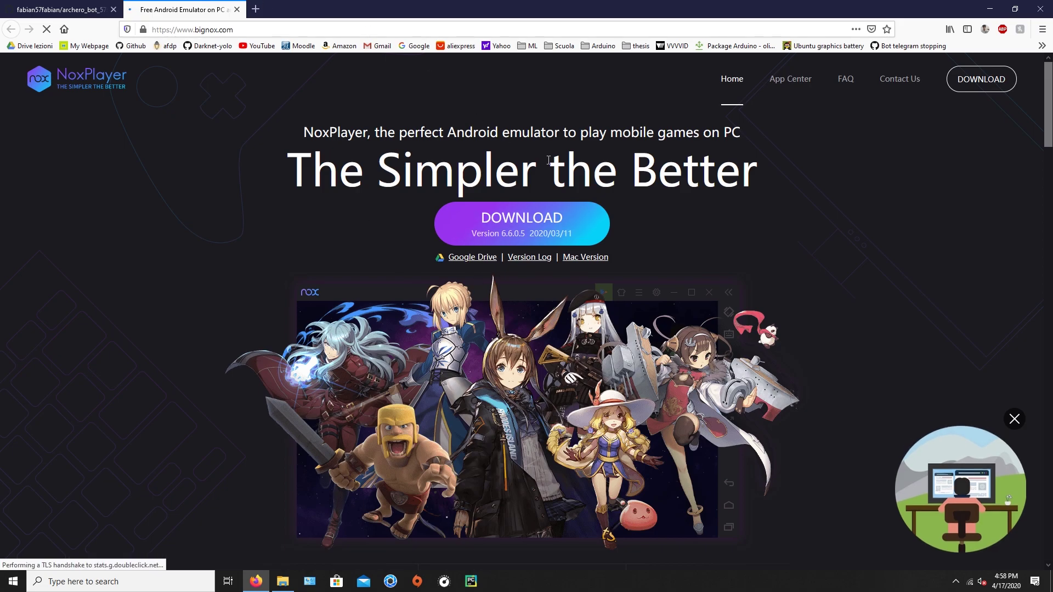
Download and save the NoxPlayer 6.6.0.5 installer, then run and install it
left_click(523, 219)
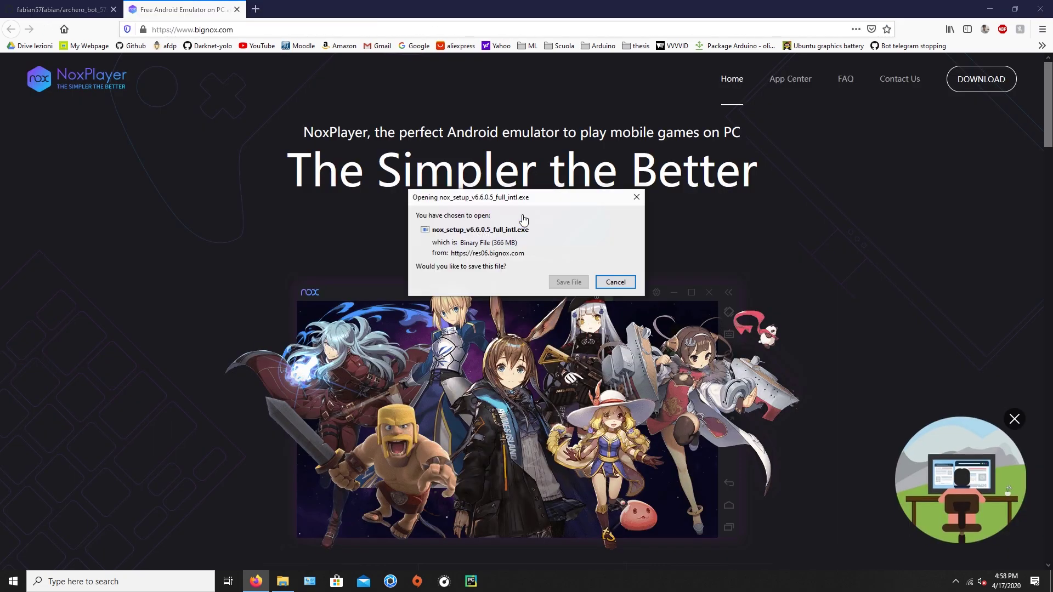
left_click(564, 283)
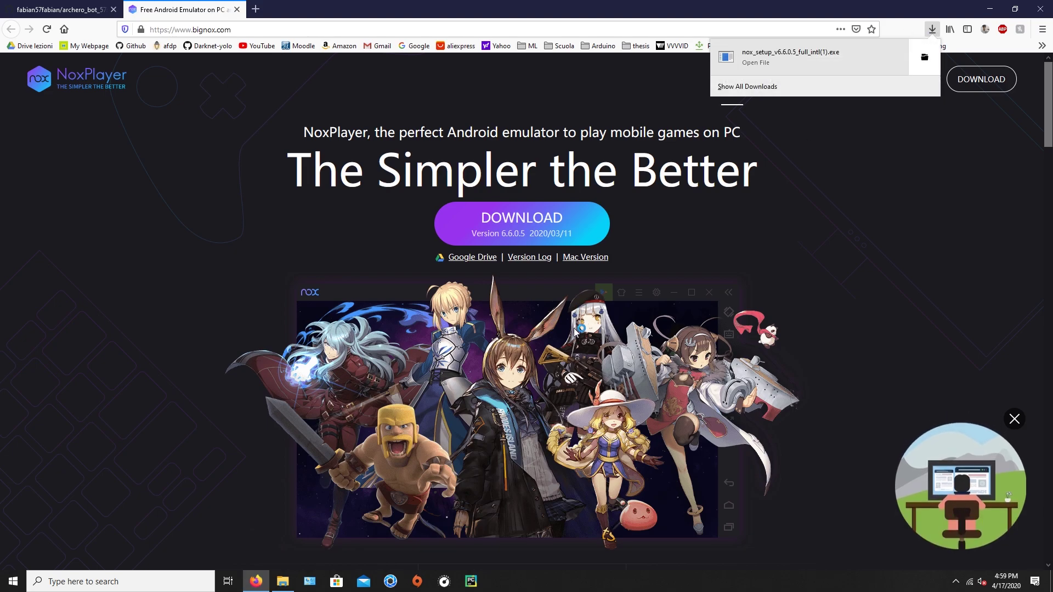
left_click(817, 56)
left_click(507, 364)
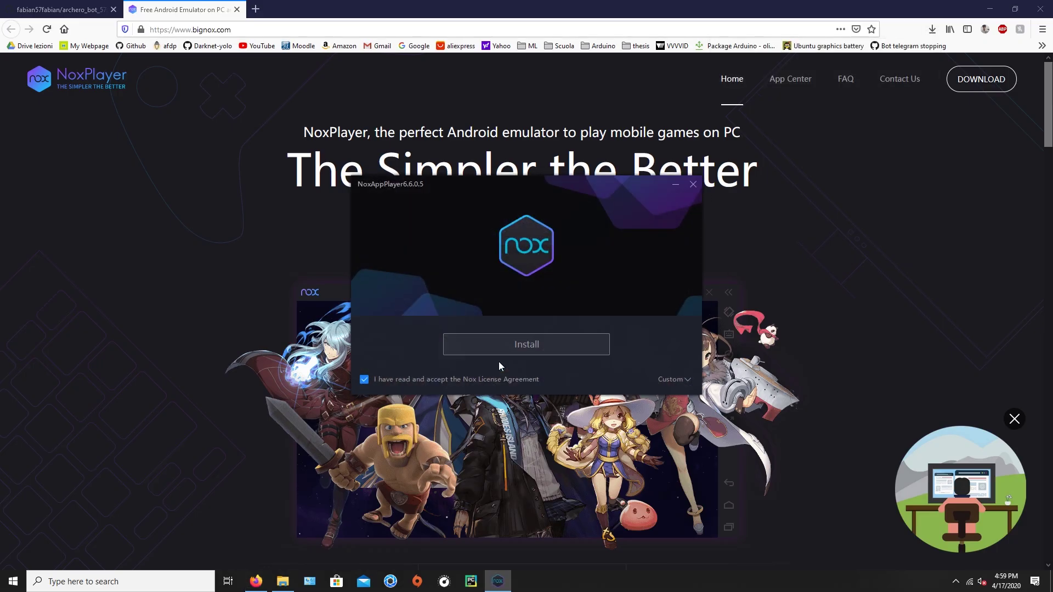
left_click(505, 341)
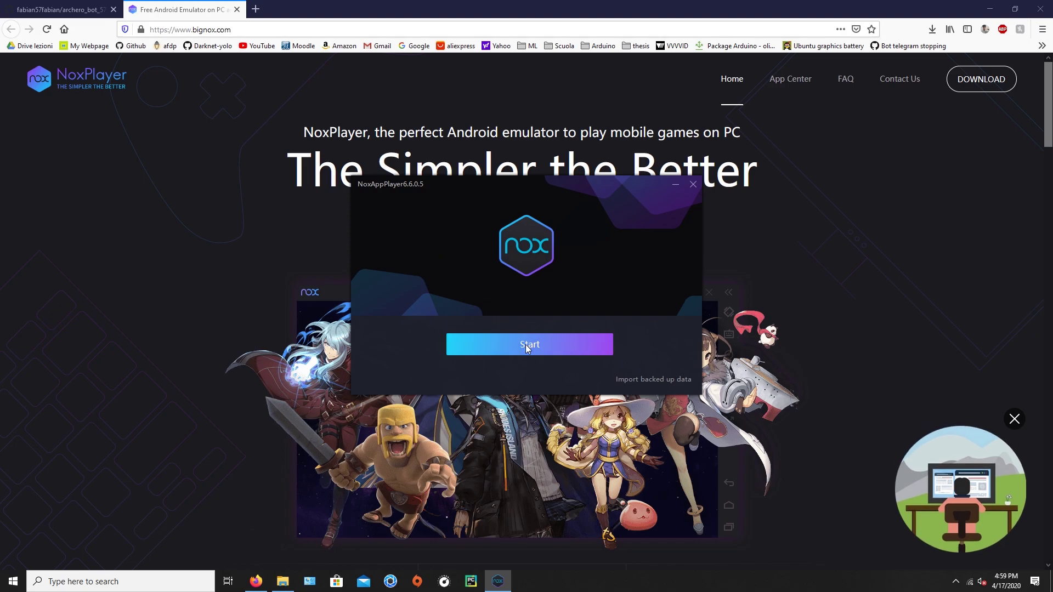
Start NoxPlayer 6.6.0.5, close the bignox tab and bring the booting emulator forward
left_click(525, 345)
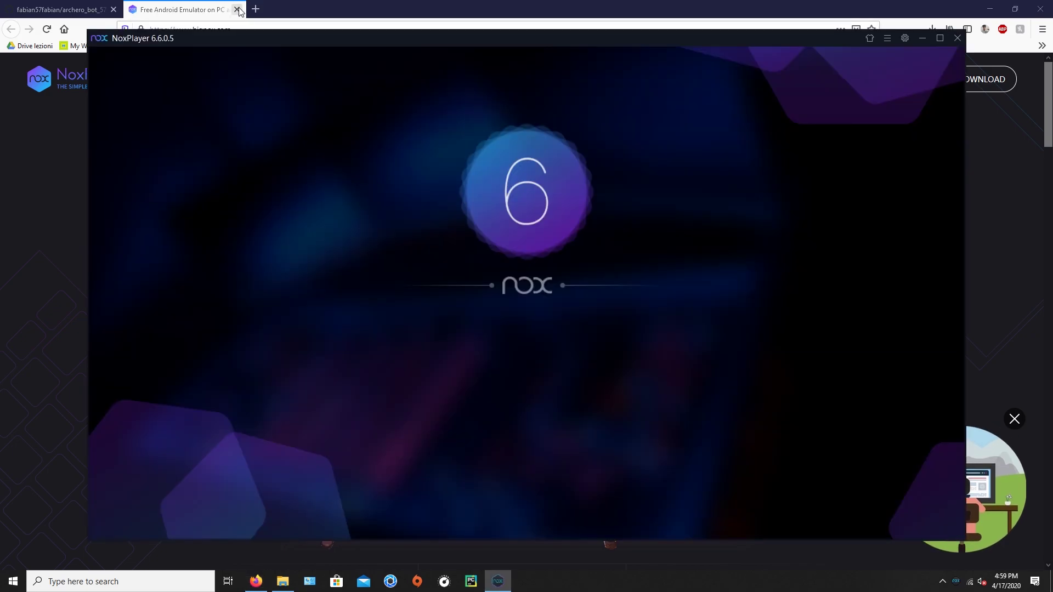
left_click(237, 9)
left_click(496, 583)
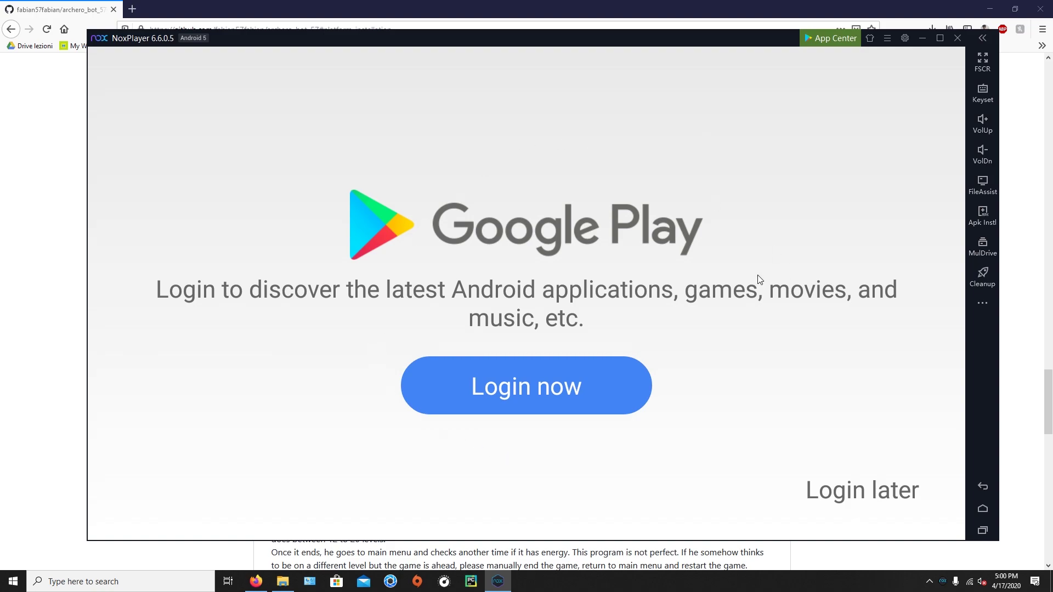
Log in to Google Play with the account e-mail and password
left_click(574, 393)
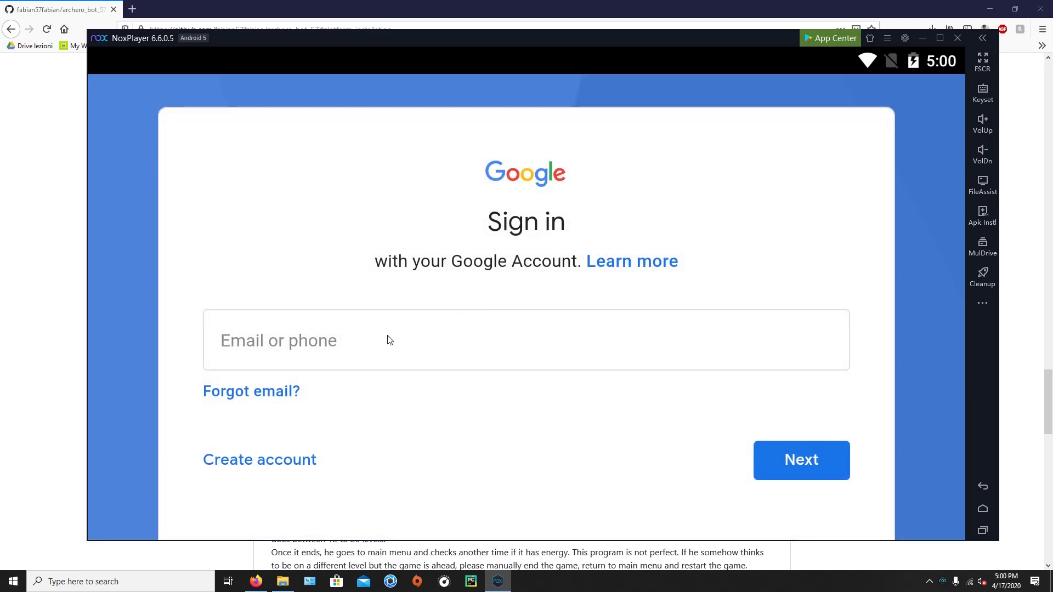
left_click(396, 348)
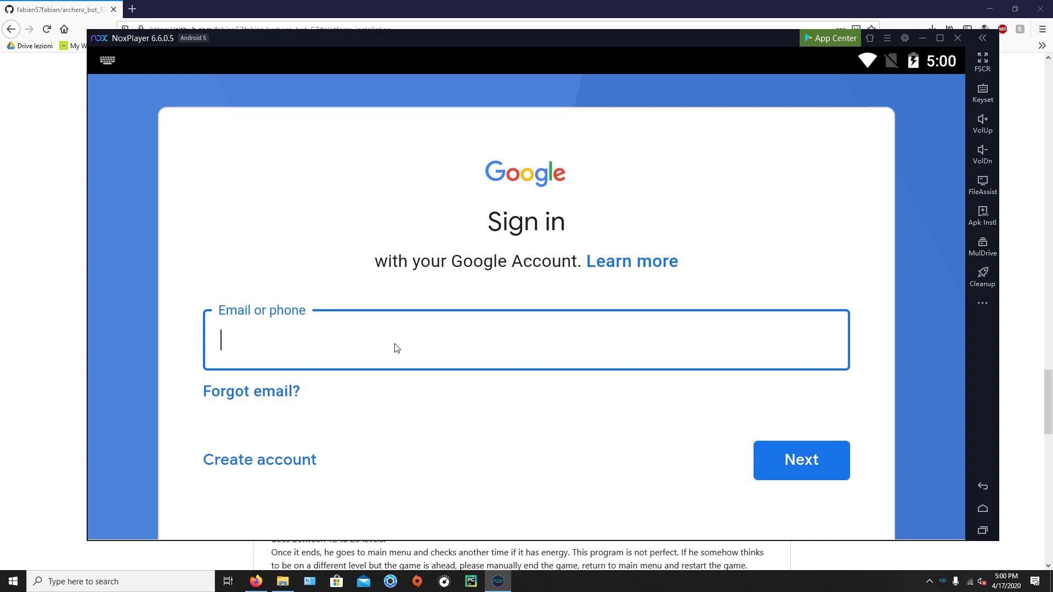
left_click(806, 459)
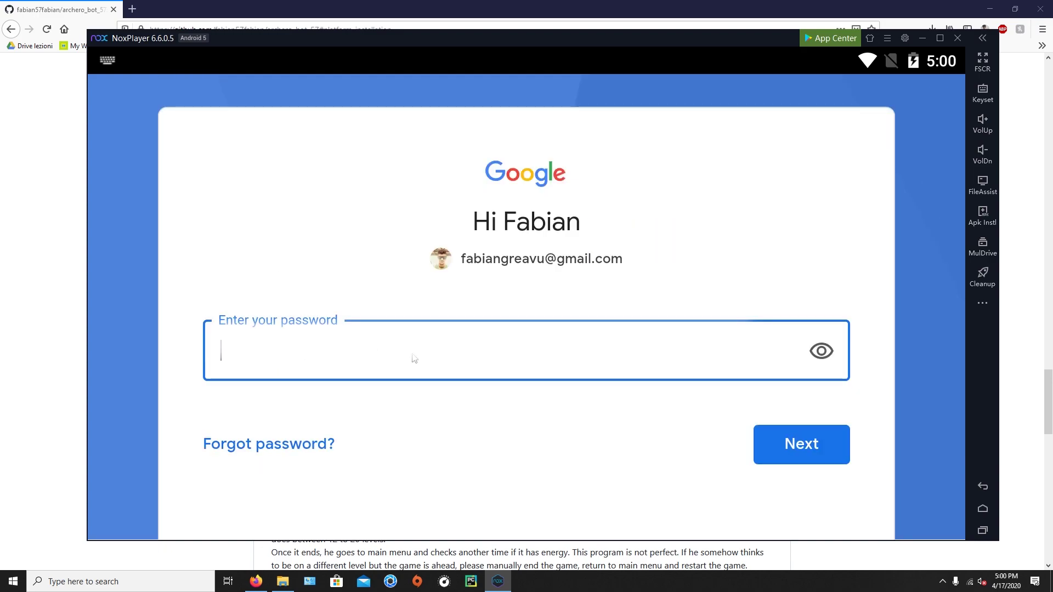
left_click(762, 439)
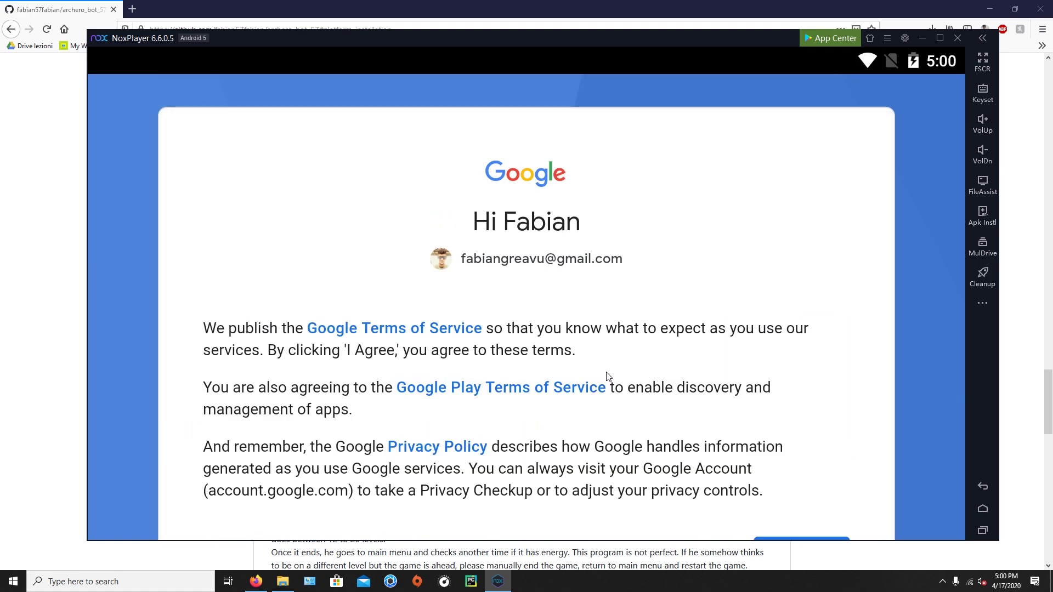
Agree to Google's terms, disable Google Drive backup and accept the services settings
scroll(803, 471, "down", 2)
left_click(801, 492)
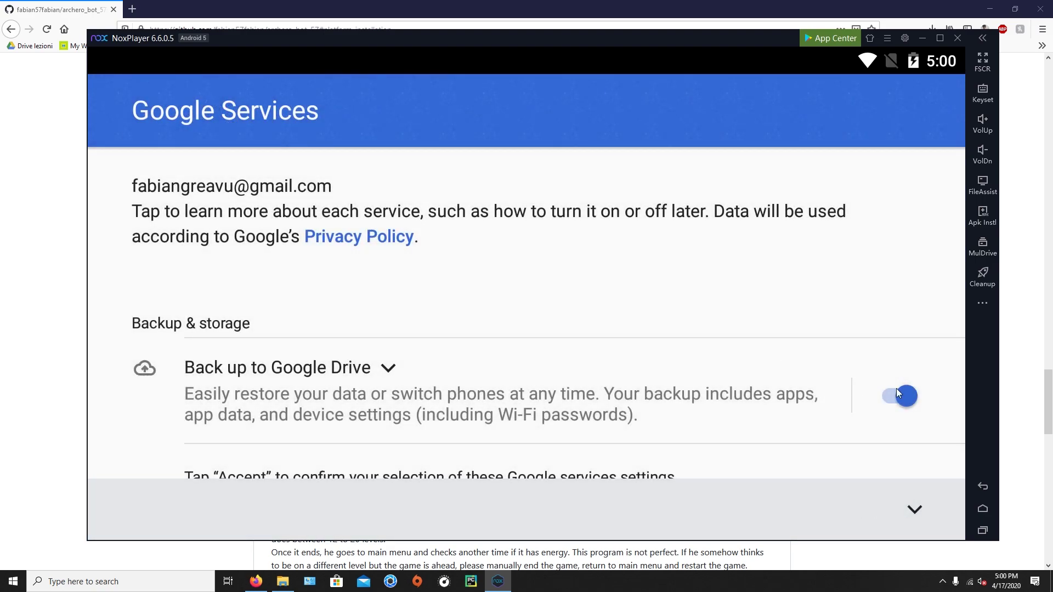
left_click(898, 394)
scroll(822, 305, "down", 1)
left_click(883, 509)
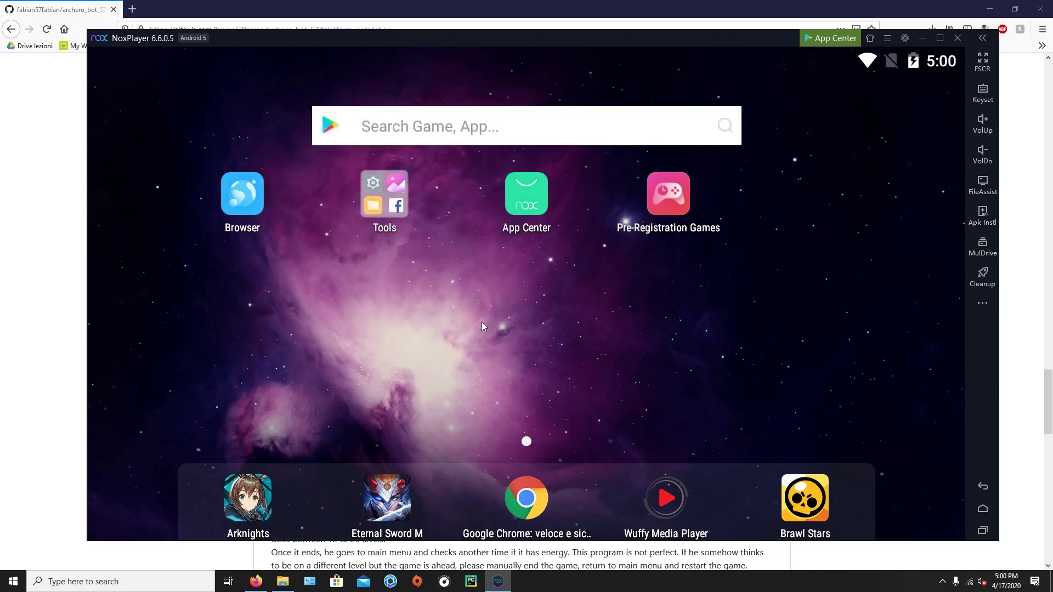
Set Nox performance to the Mobile phone 1080x1920 preset, save and restart the emulator
left_click(905, 39)
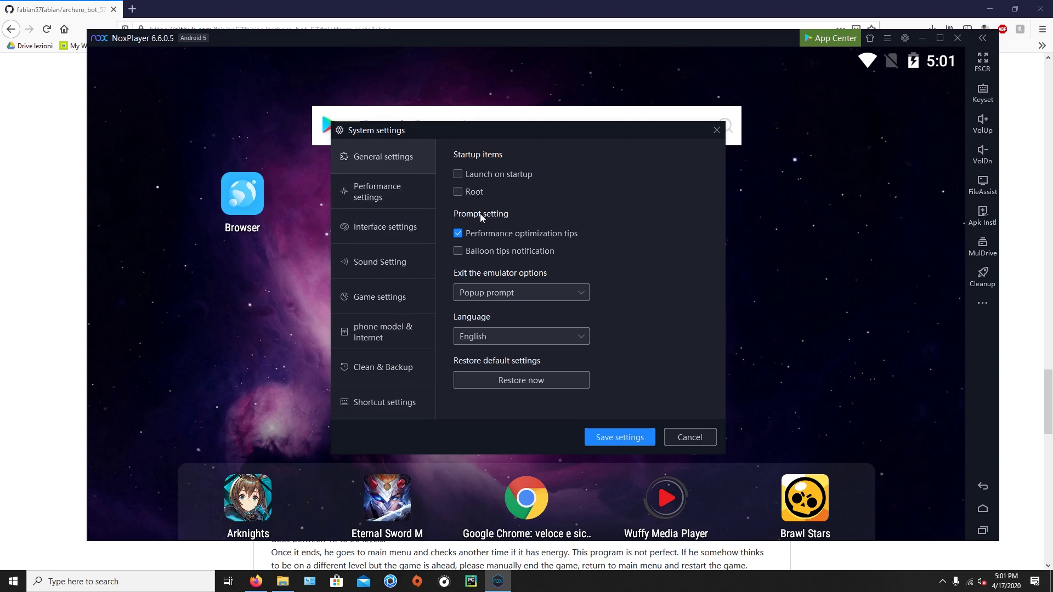
left_click(398, 194)
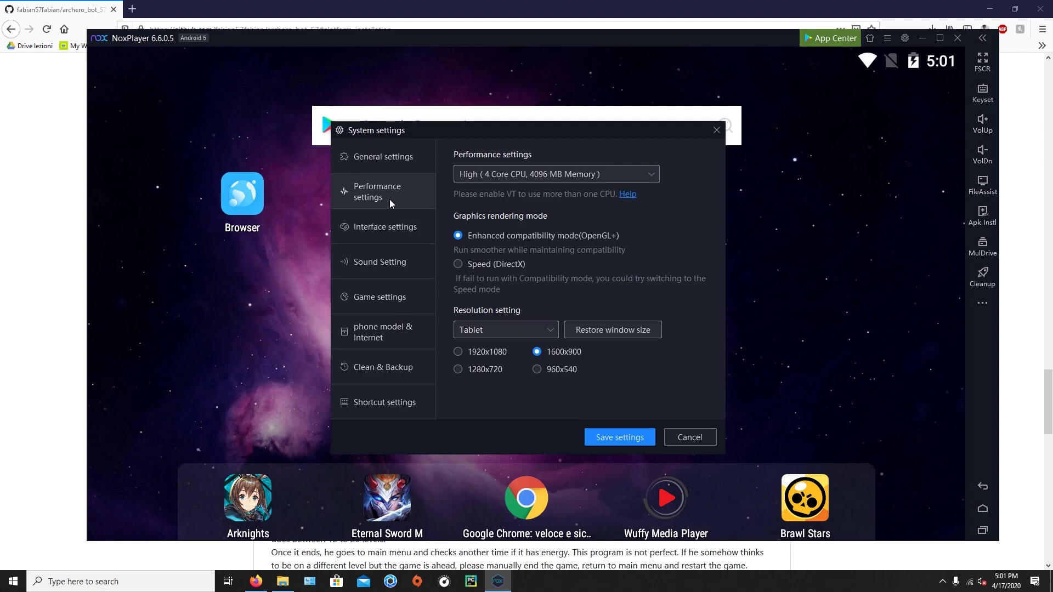
left_click(524, 336)
left_click(515, 367)
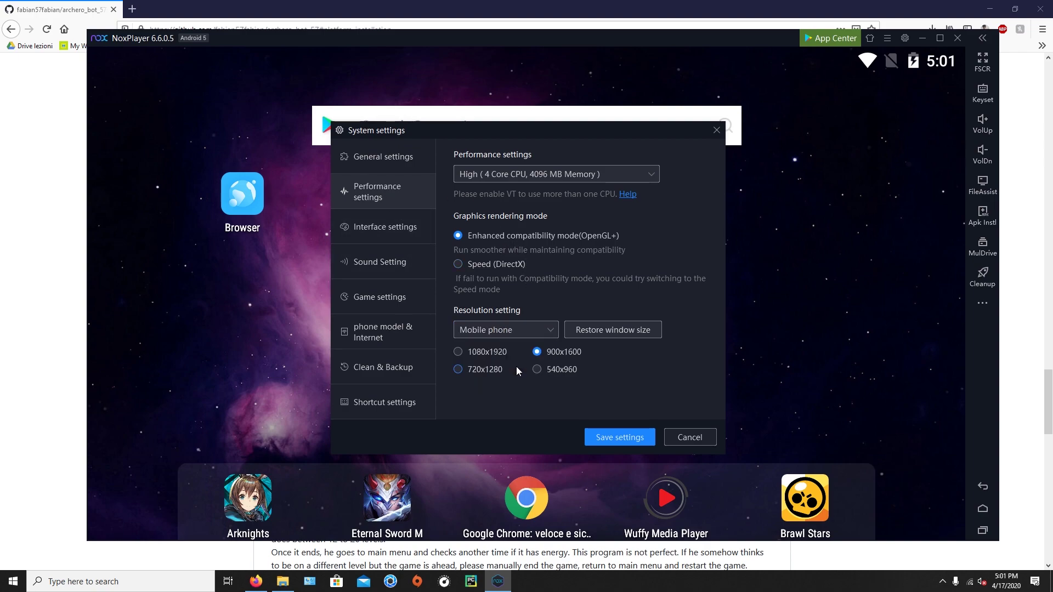
left_click(459, 354)
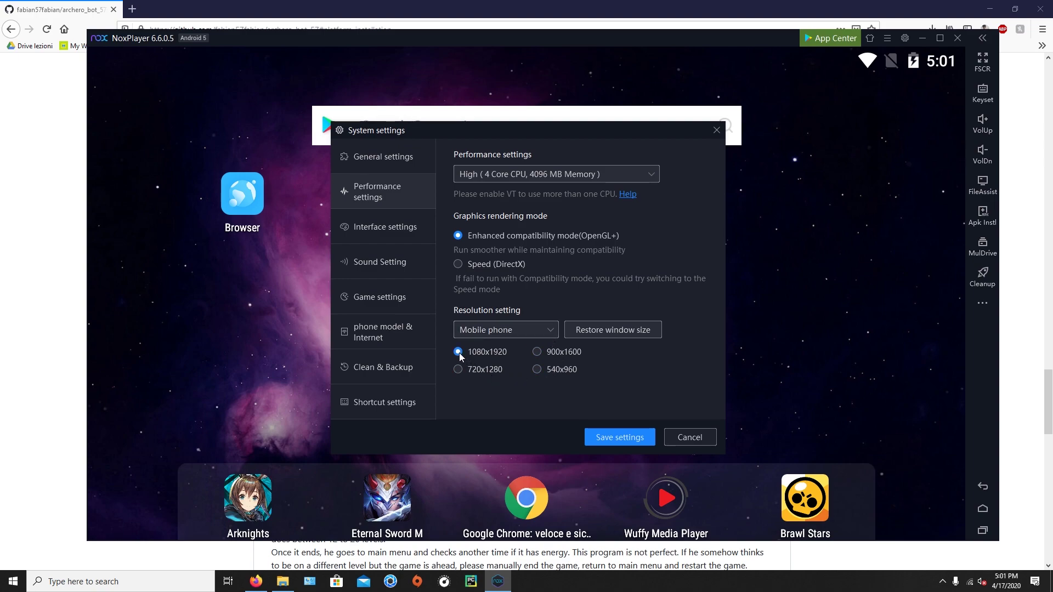
left_click(614, 434)
left_click(560, 326)
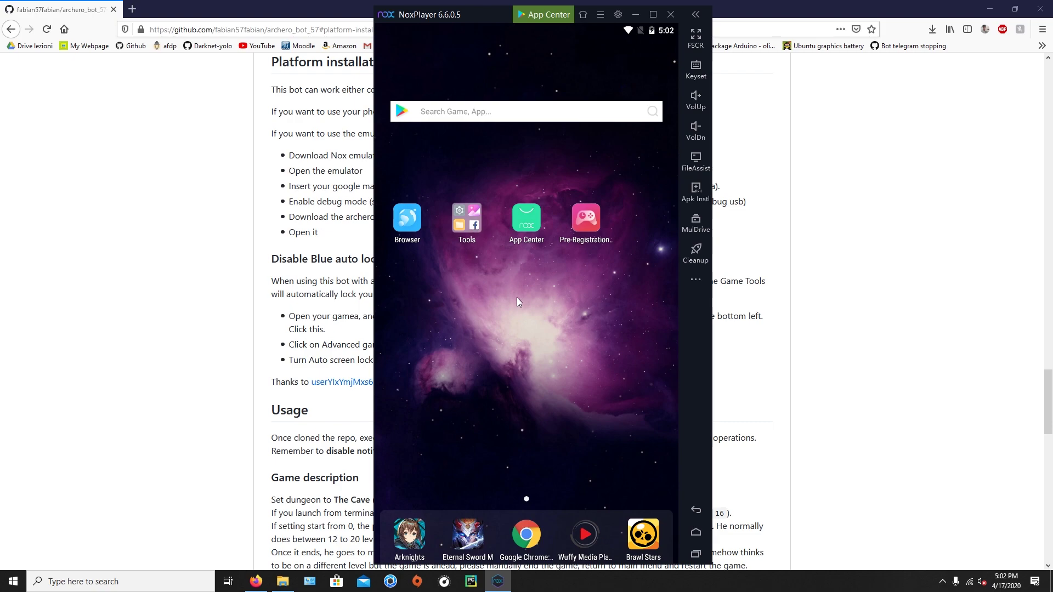
In Tools > Settings > About tablet, tap Build number until 'You are now a developer!' appears
left_click(475, 221)
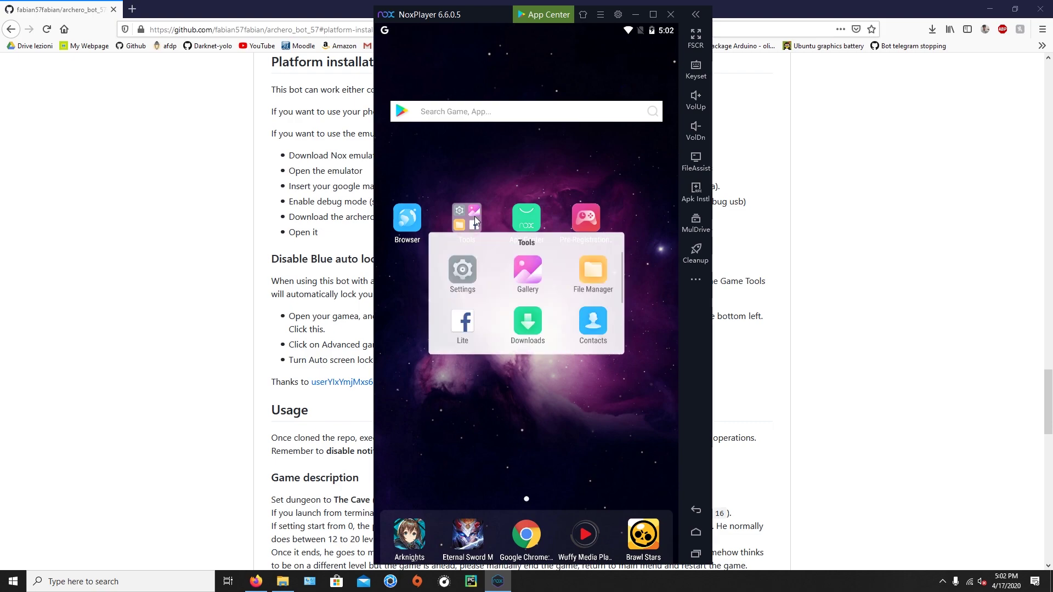
left_click(473, 258)
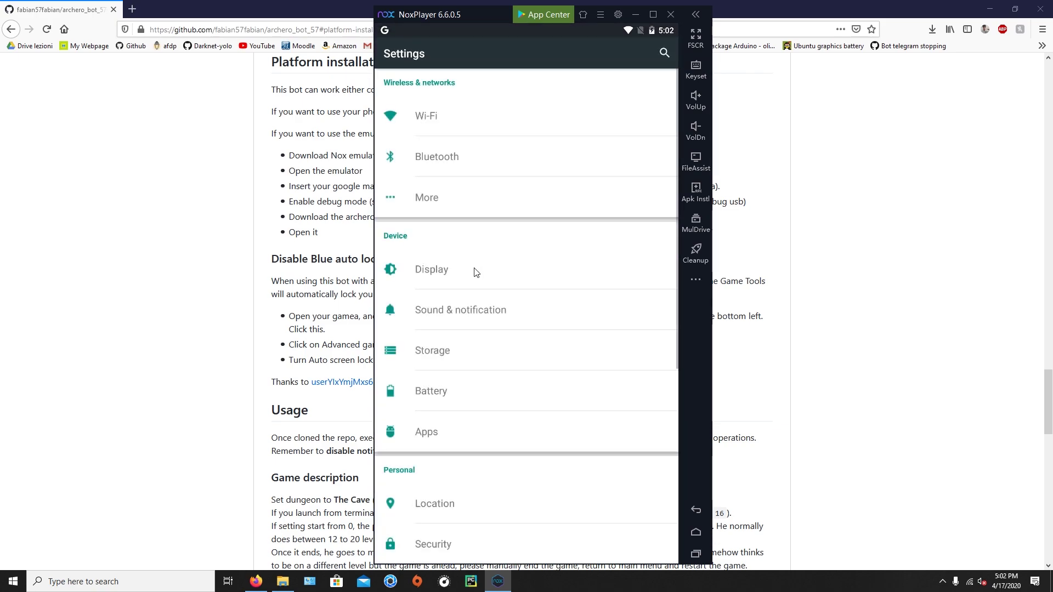
scroll(475, 272, "down", 5)
left_click(480, 536)
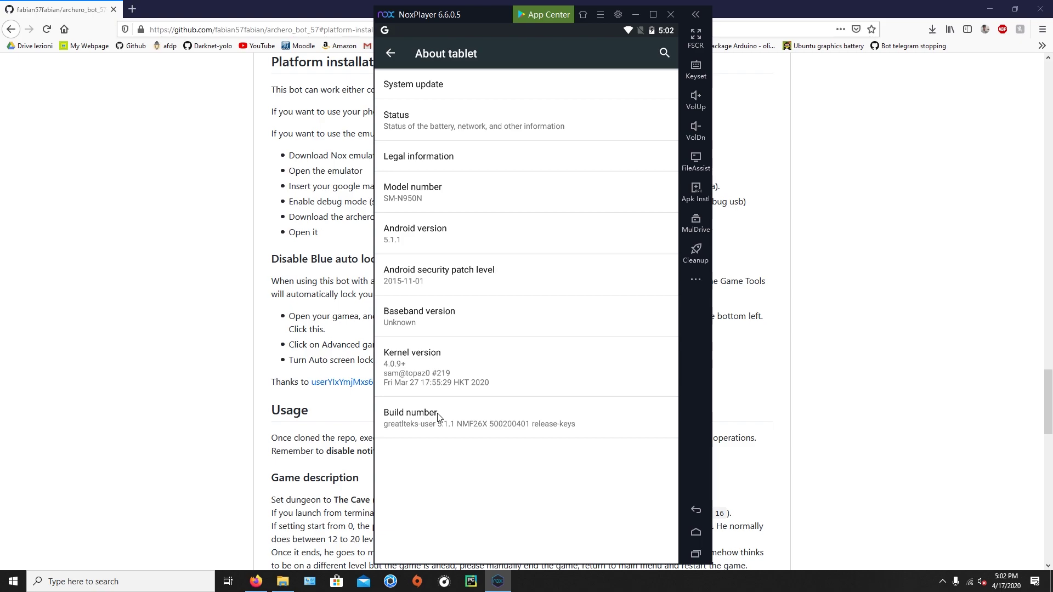
triple_click(446, 421)
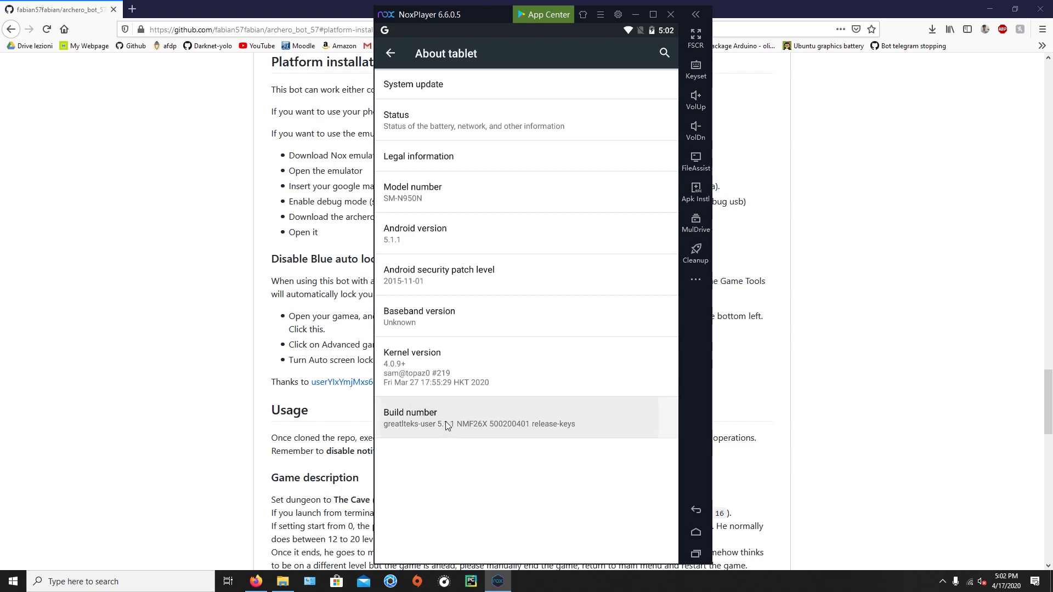
triple_click(447, 425)
left_click(451, 424)
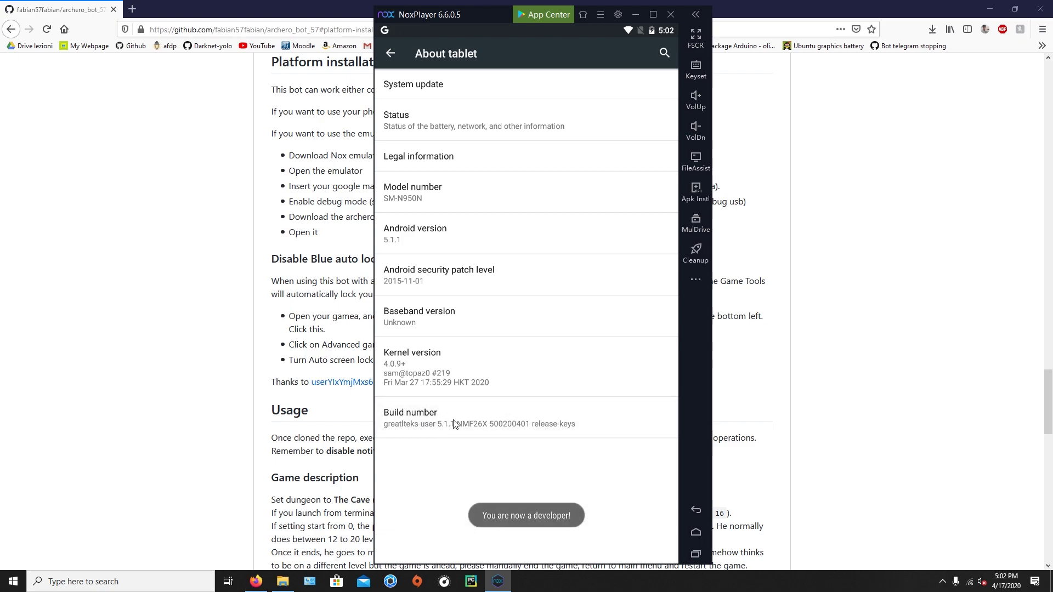
Switch on and confirm USB debugging in Developer options, then return to the home screen
left_click(395, 55)
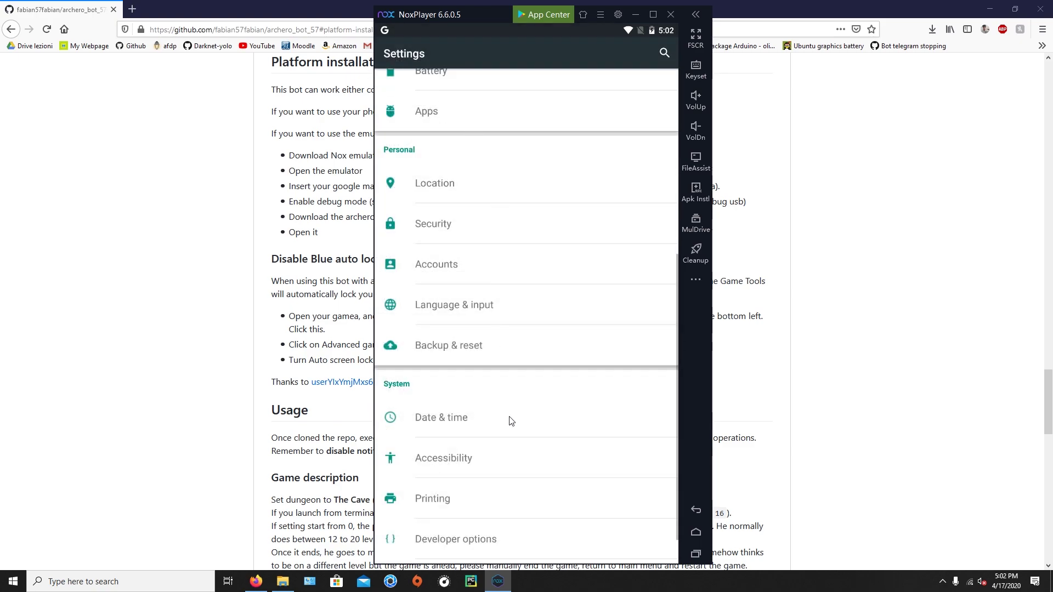
left_click(467, 543)
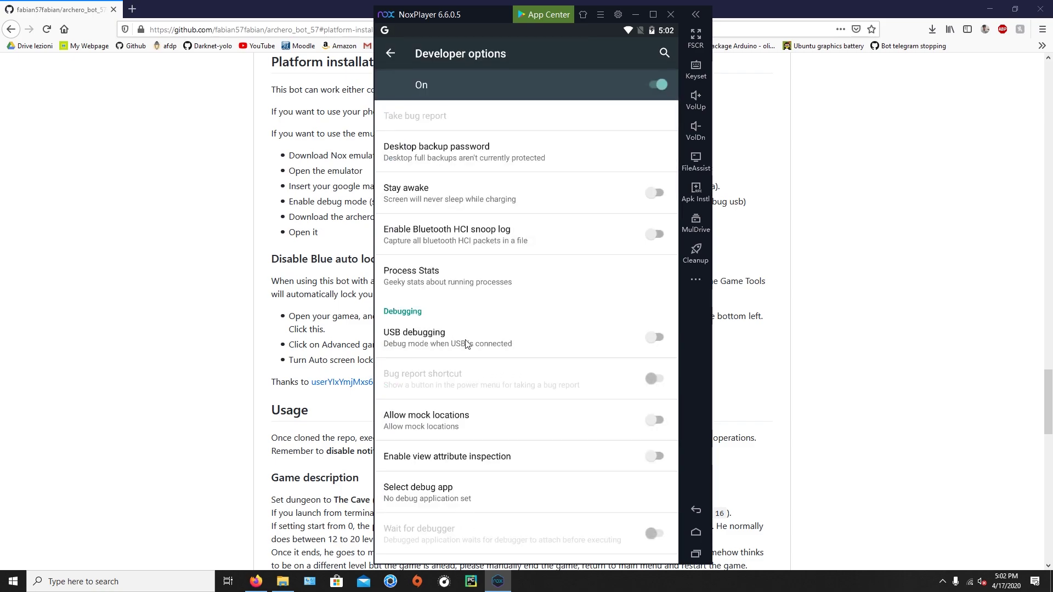
left_click(653, 344)
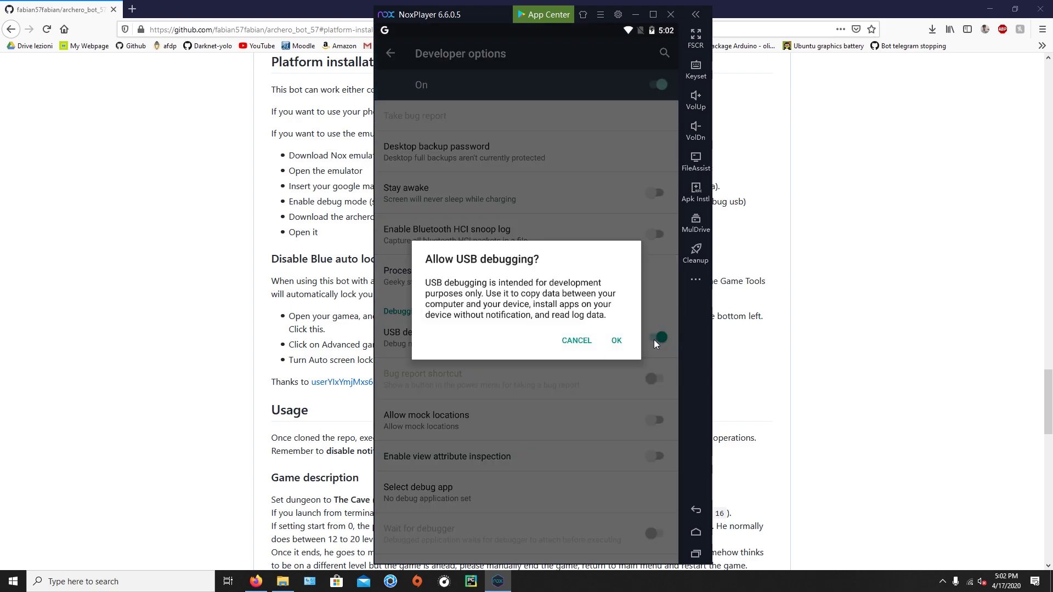
left_click(616, 341)
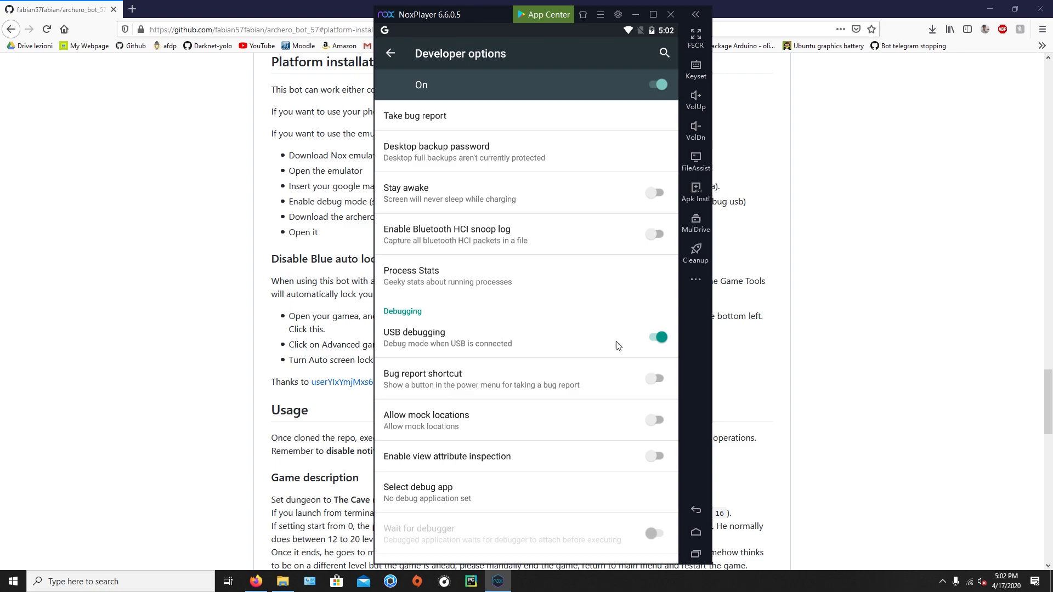
left_click(396, 53)
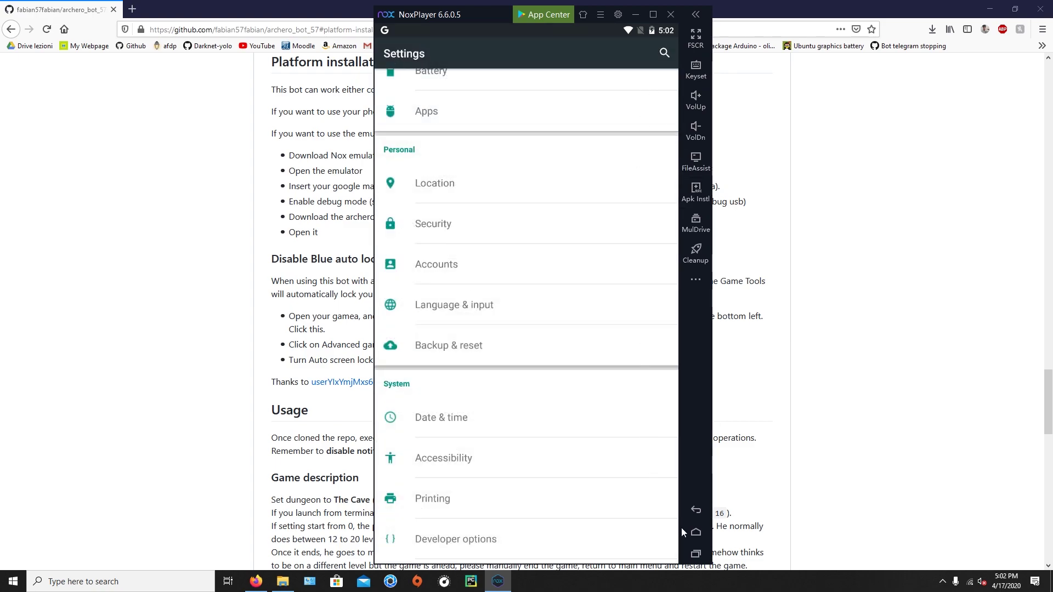
left_click(694, 533)
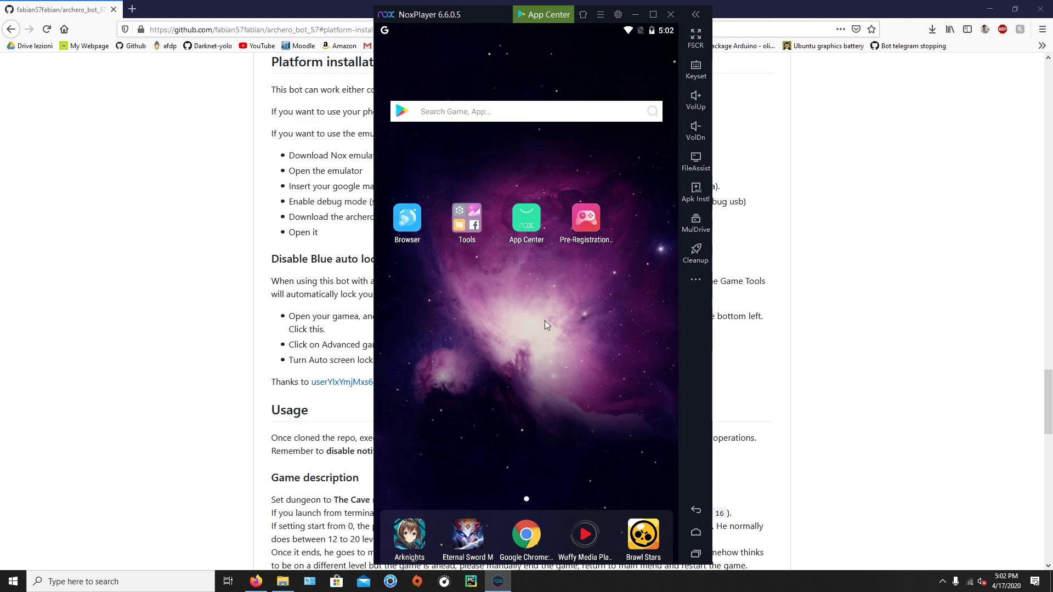
Search the web for 'archero' from the home screen search bar, allowing the browser
left_click(462, 111)
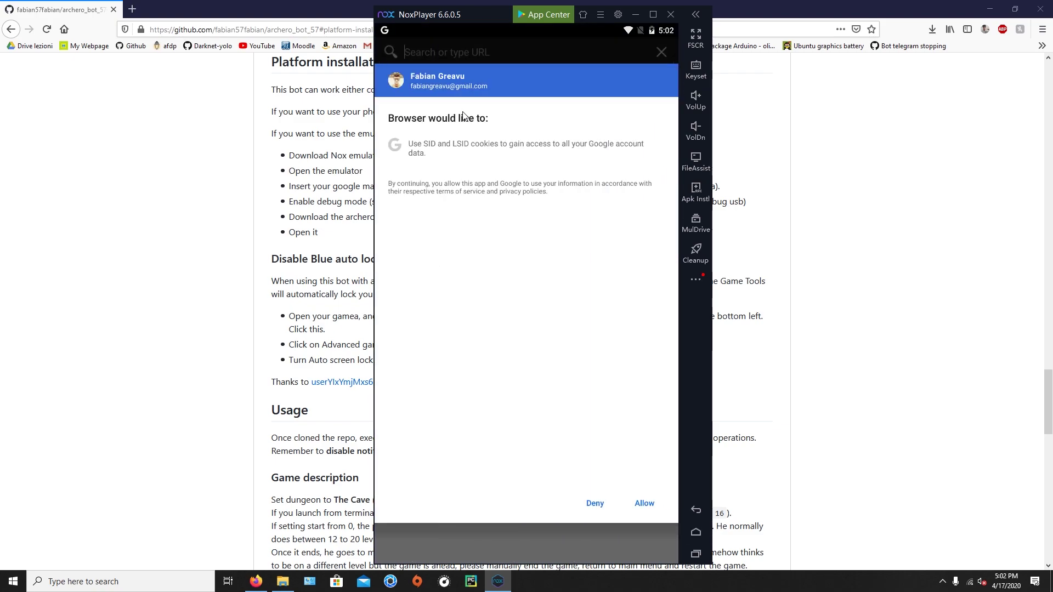
left_click(602, 510)
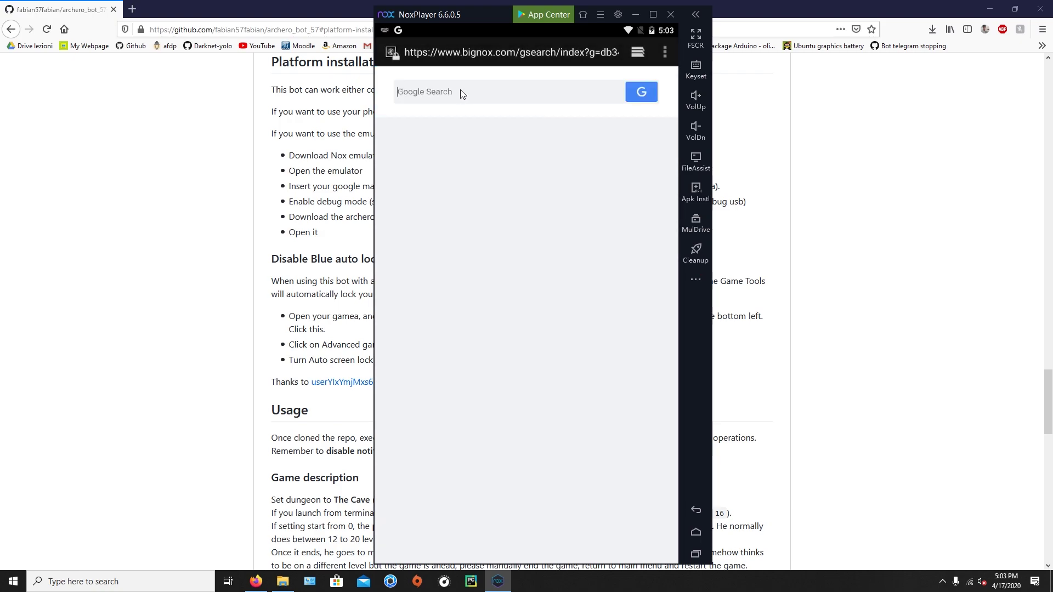
left_click(462, 92)
type("archero")
key("Return")
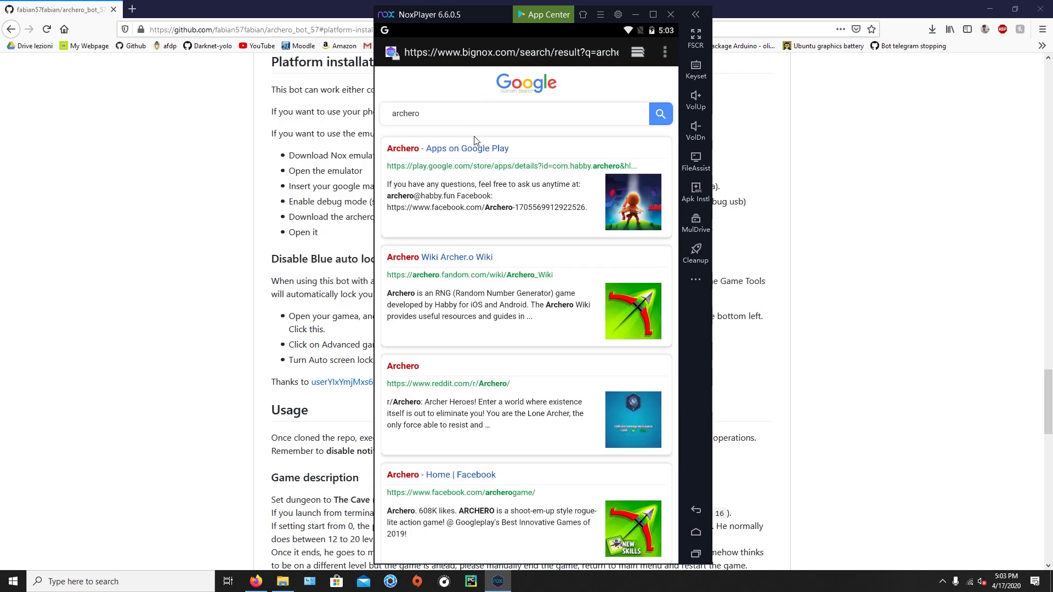
Open the Archero Google Play result, always using the Play Store app
left_click(475, 153)
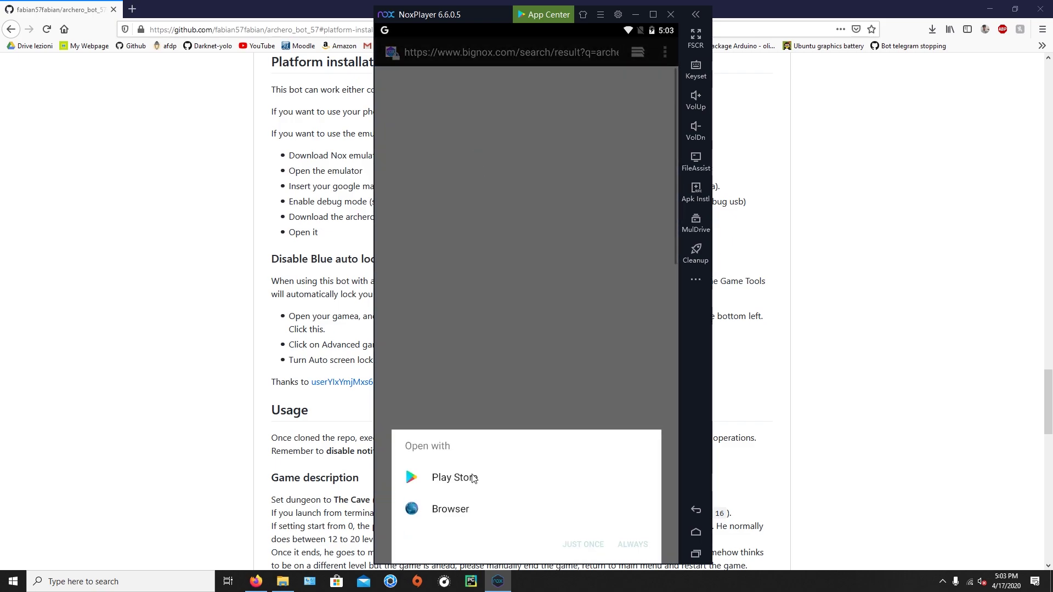
left_click(472, 480)
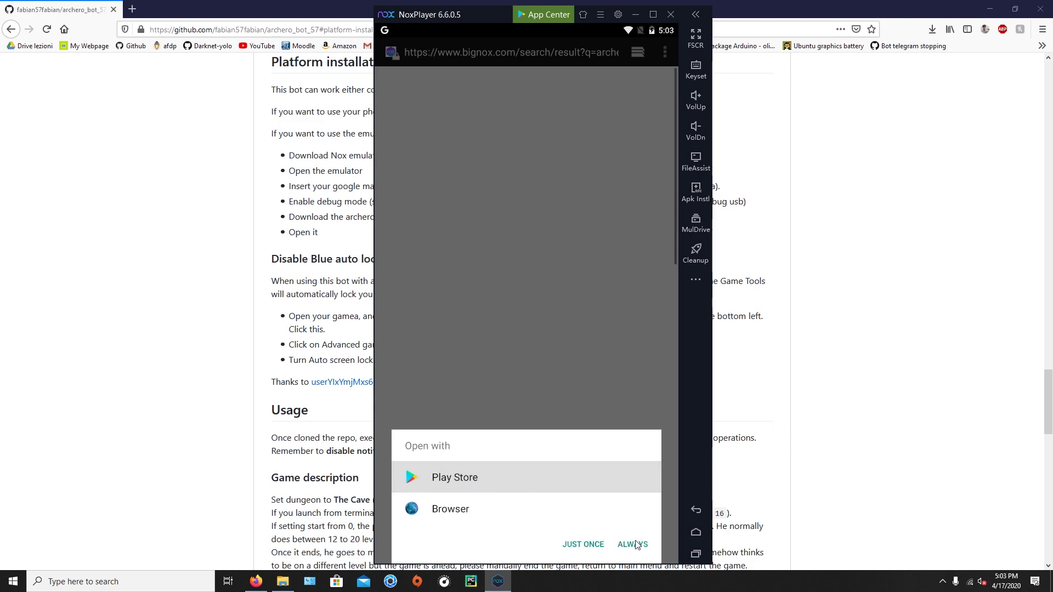
left_click(635, 544)
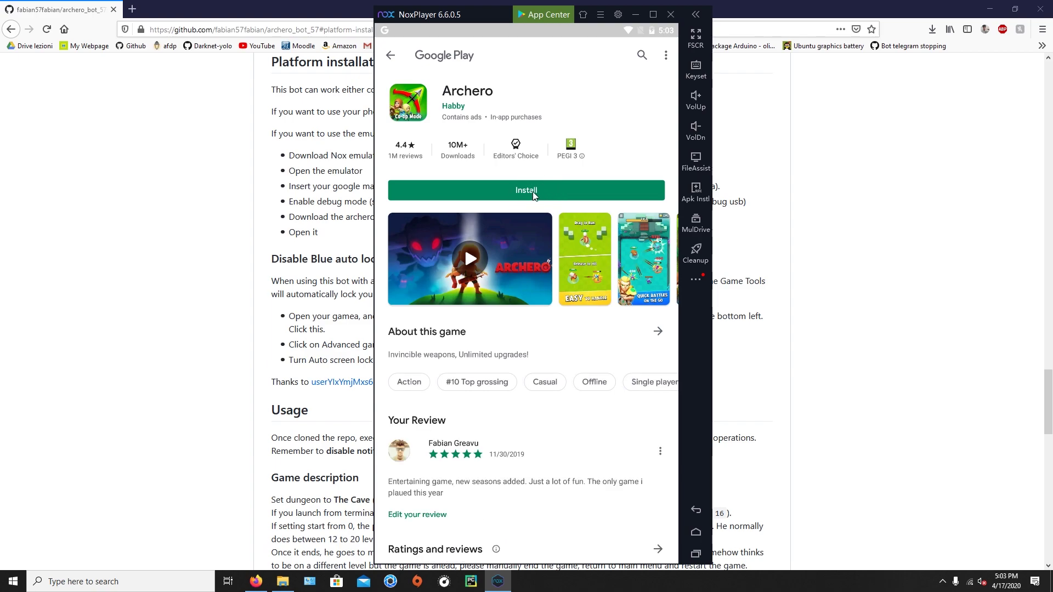
Install Archero from Google Play, accepting its permissions, and open the game
left_click(533, 192)
left_click(586, 357)
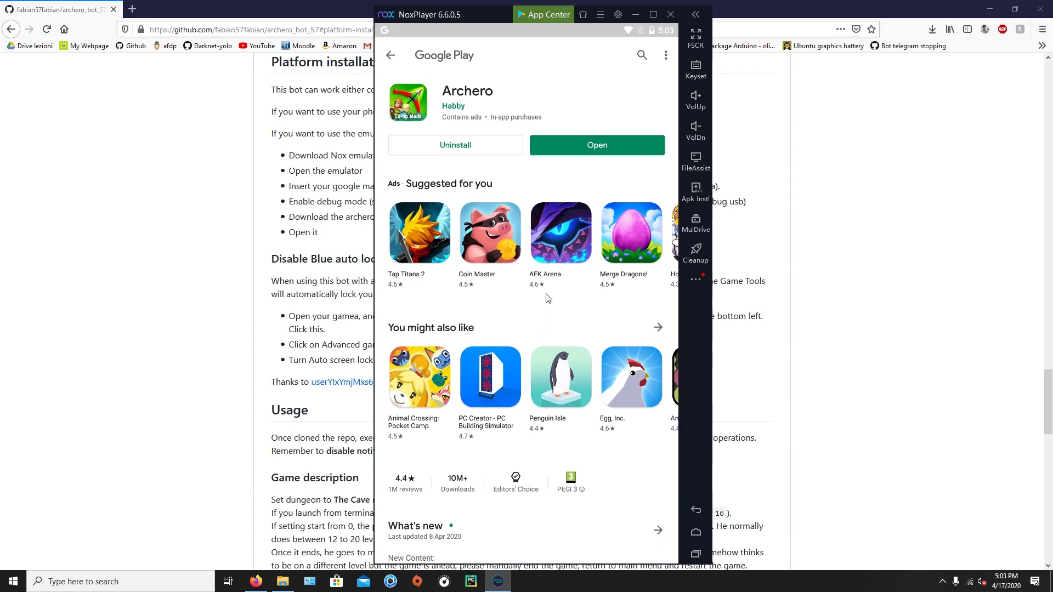
left_click(590, 144)
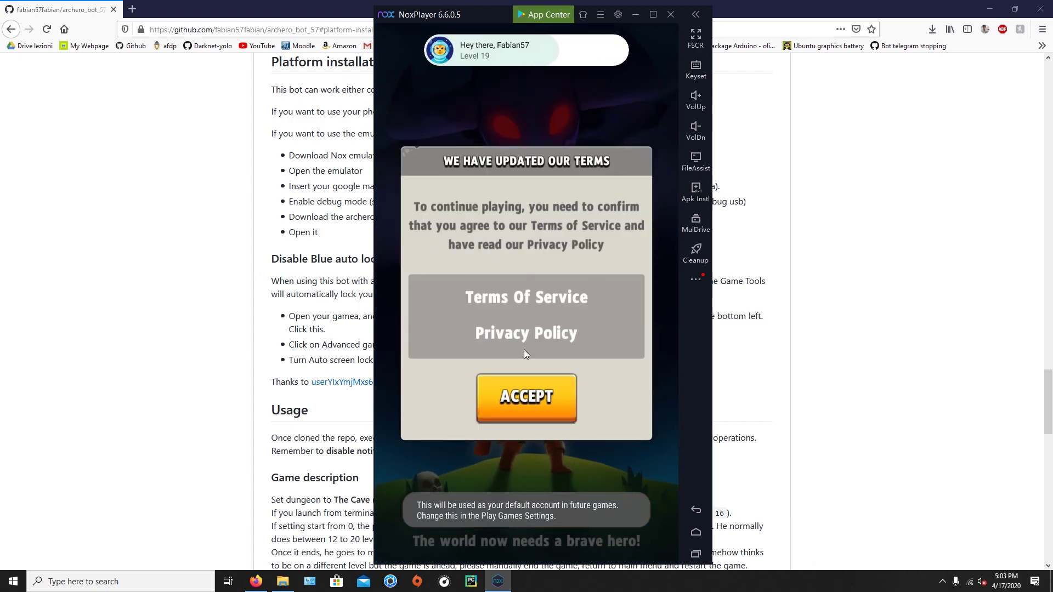
Accept Archero's updated terms, claim the time reward and change the hero to Taranis
left_click(524, 403)
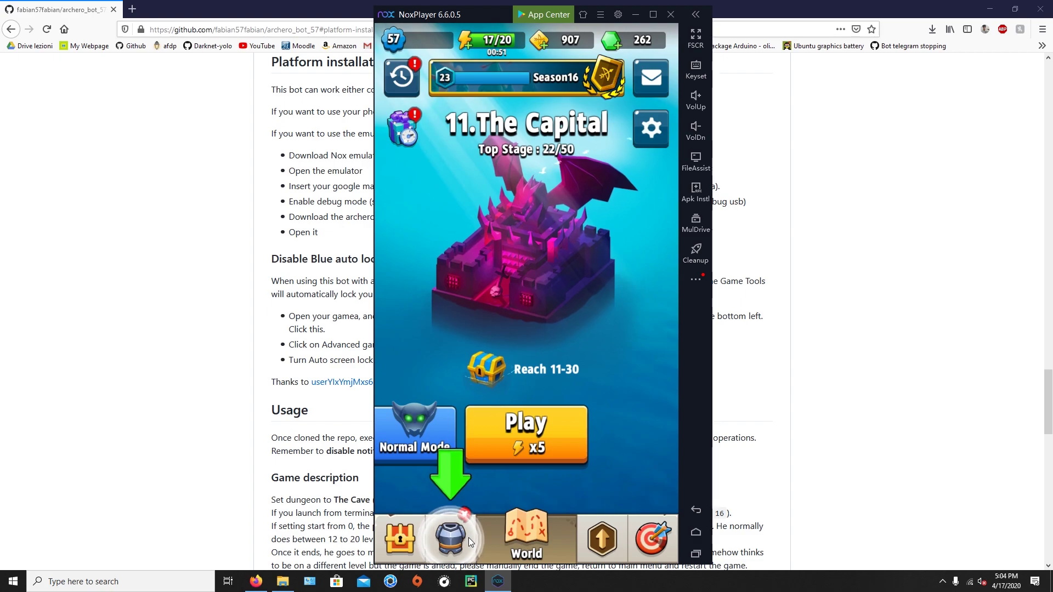
left_click(450, 536)
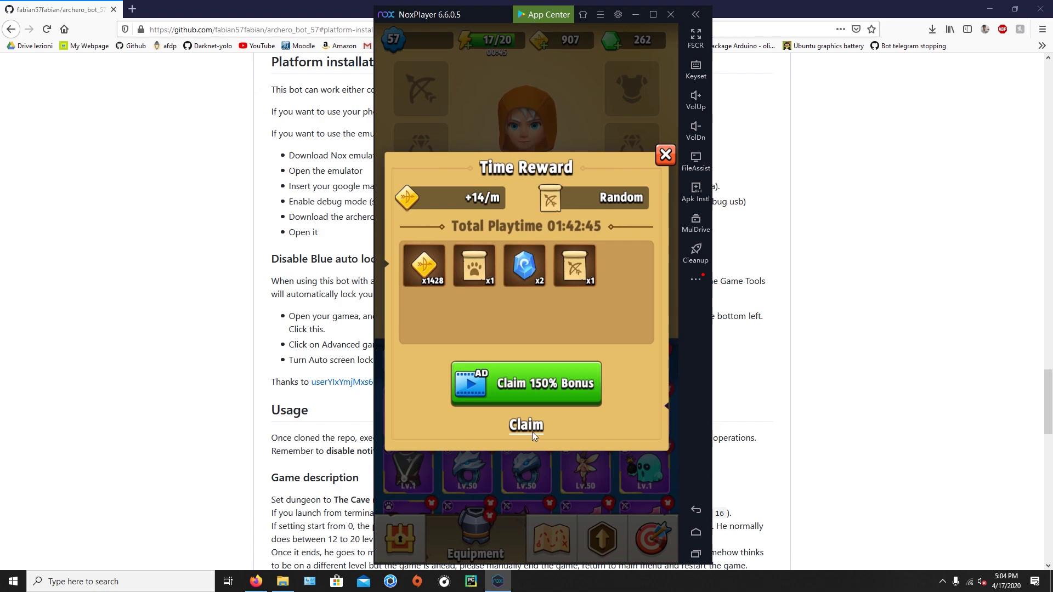
left_click(532, 428)
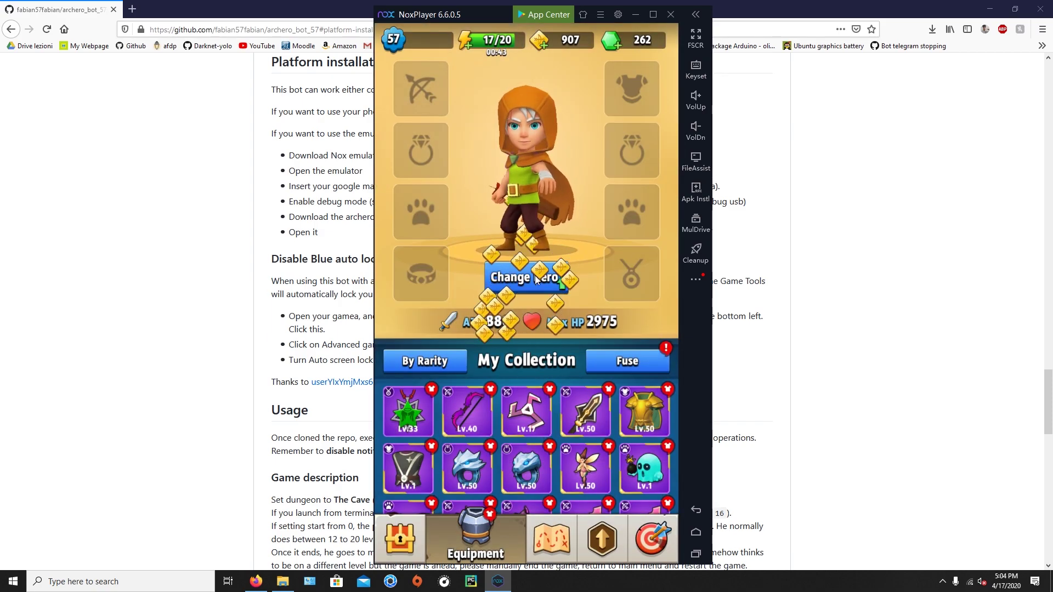
left_click(536, 277)
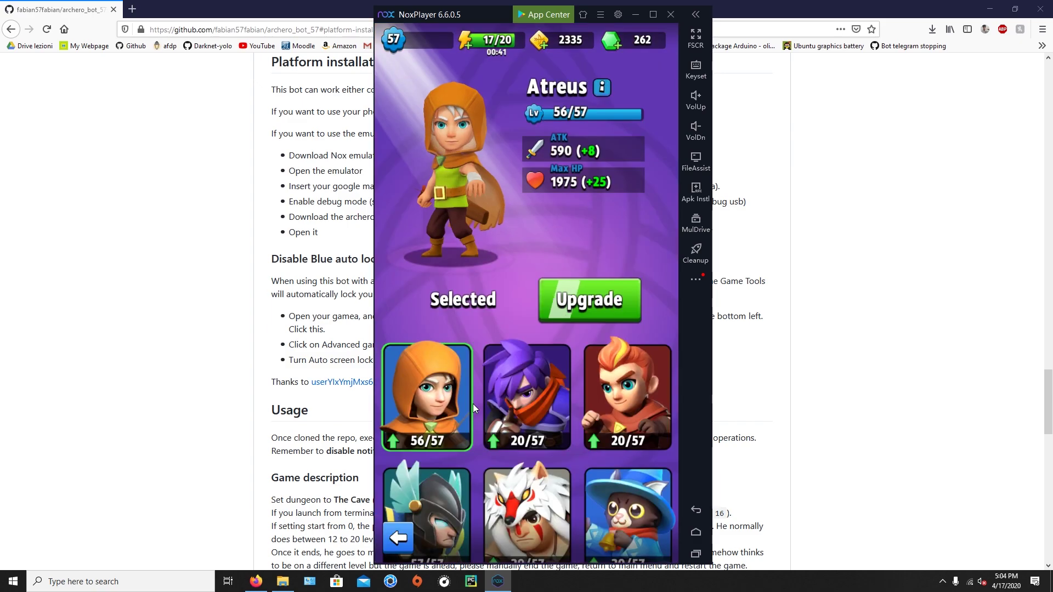
scroll(432, 444, "down", 1)
left_click(442, 482)
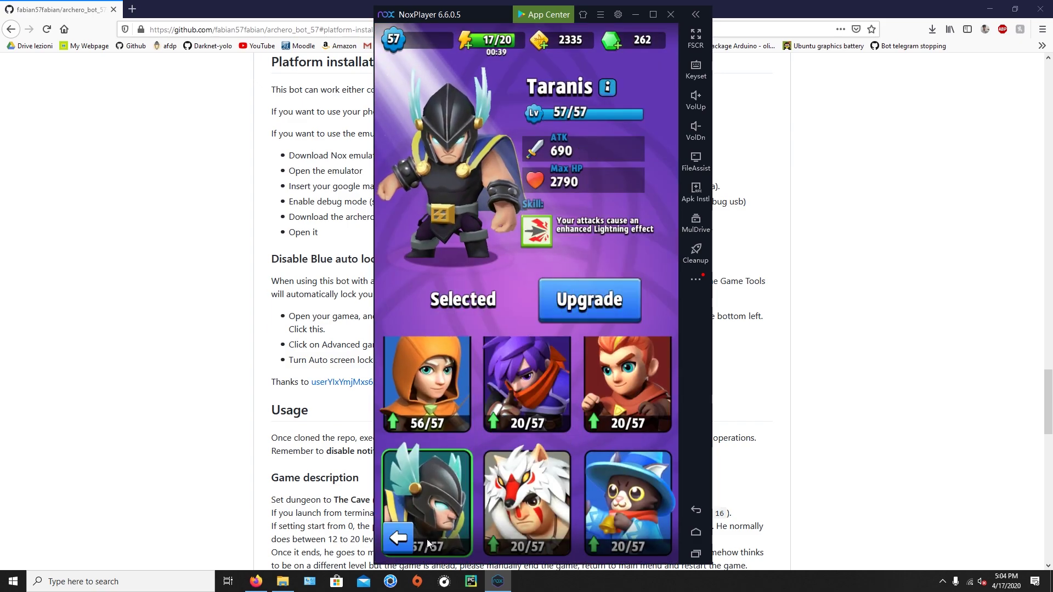
left_click(398, 538)
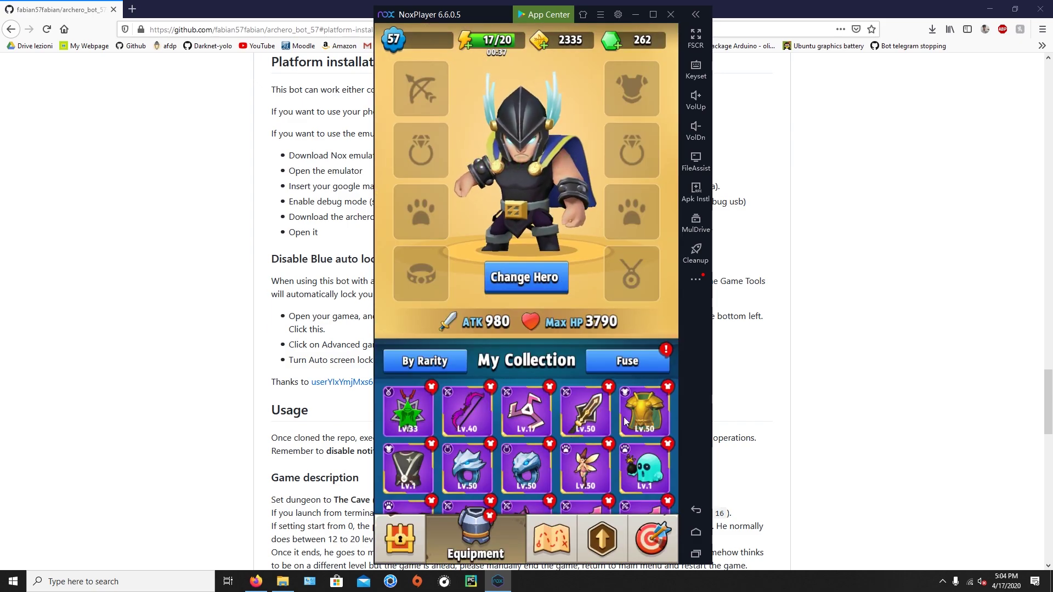
Equip the Angel Locket, Golden Chestplate and sword on Taranis
left_click(408, 412)
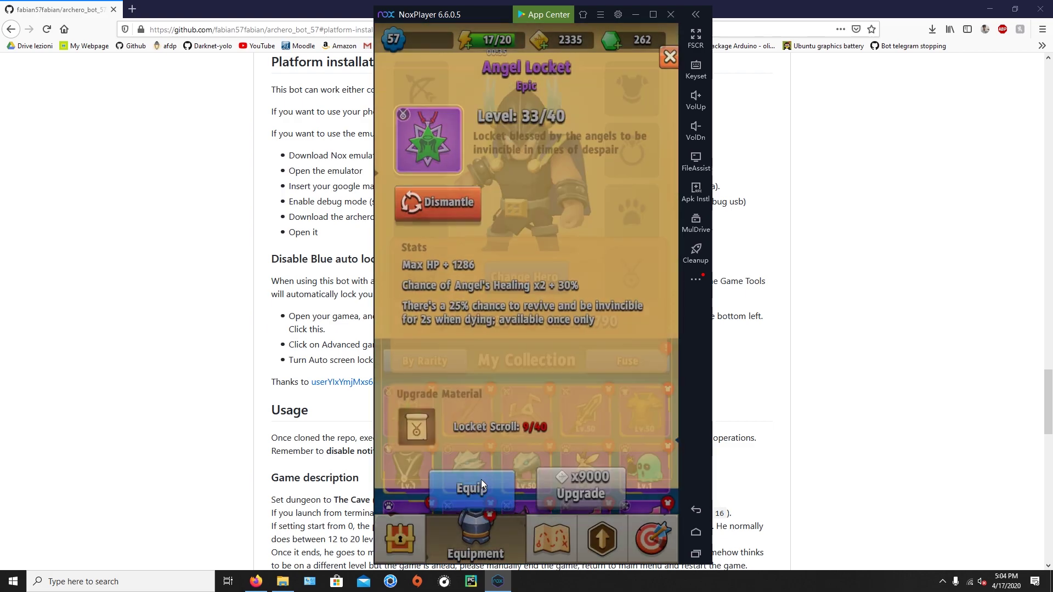
left_click(481, 480)
left_click(562, 416)
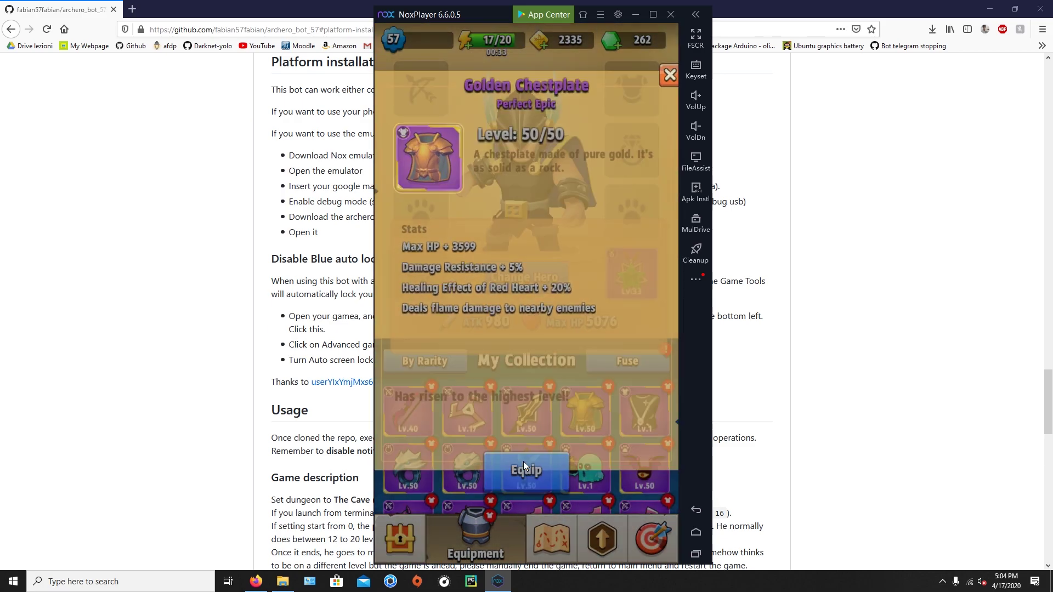
left_click(523, 461)
left_click(525, 414)
left_click(523, 447)
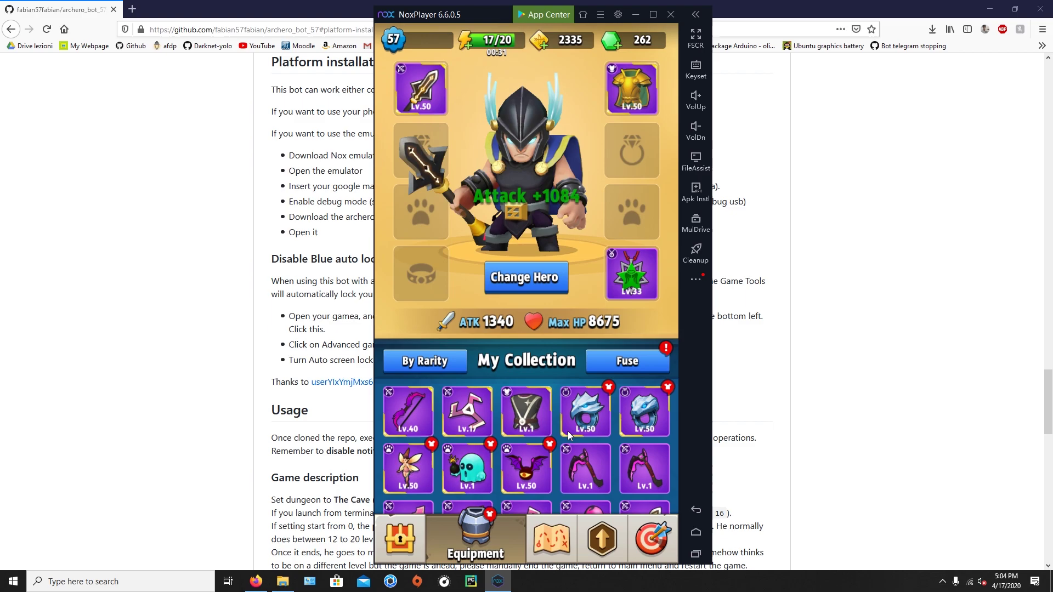
Equip both rings, including the Serpent Ring, plus the Elf and bat pets
left_click(603, 418)
left_click(545, 460)
left_click(588, 417)
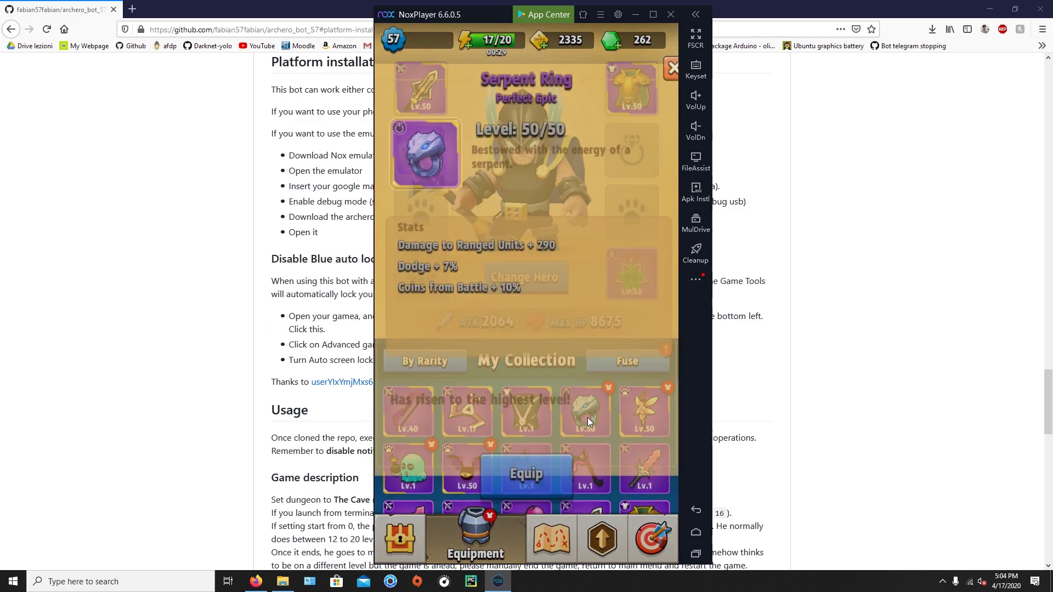
left_click(539, 456)
left_click(580, 415)
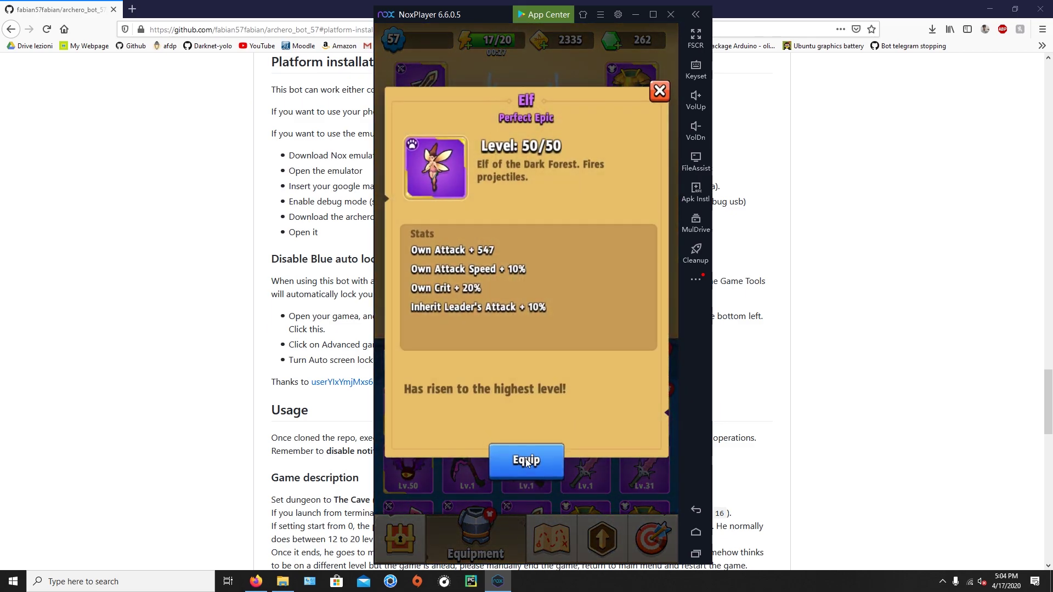
left_click(525, 458)
left_click(632, 409)
left_click(529, 455)
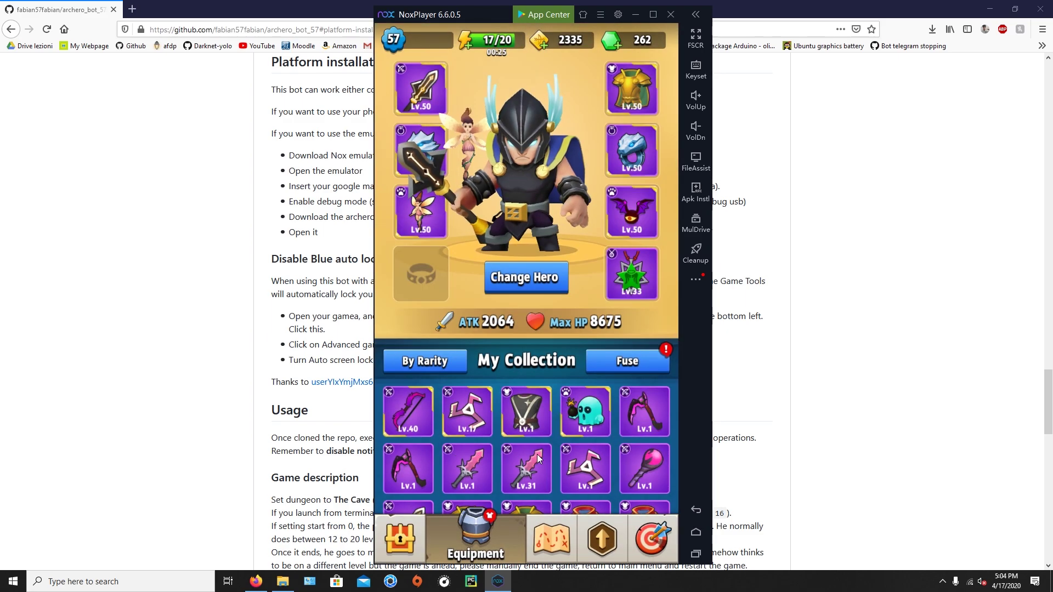
Pass over the Tornado weapon and equip the Blazing Bracelet
scroll(577, 453, "down", 5)
left_click(649, 299)
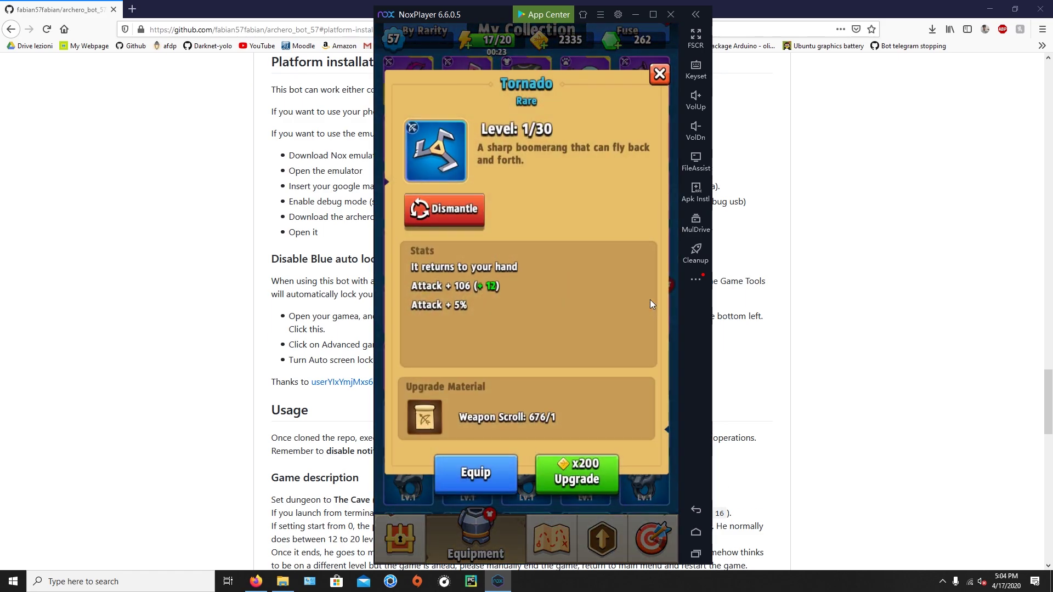
left_click(658, 74)
left_click(529, 414)
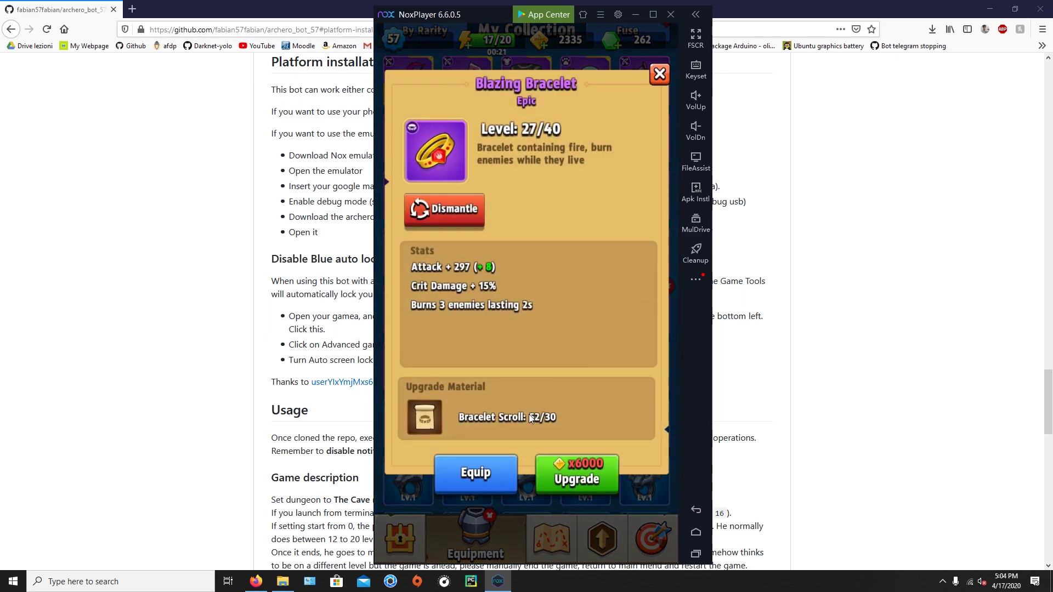
left_click(498, 466)
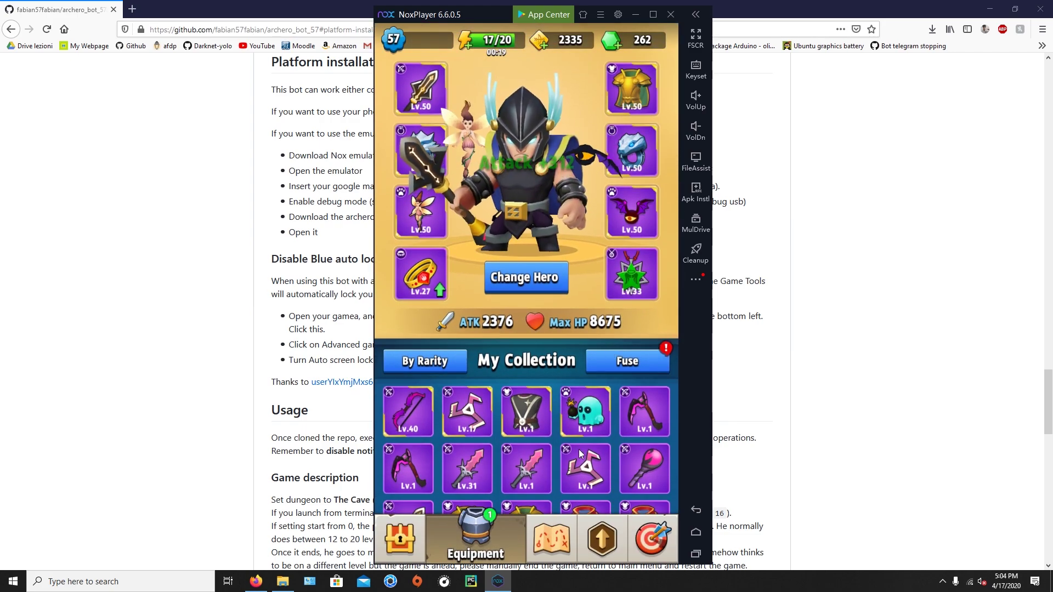
On the World screen, choose chapter 6.Cave of Bones, then move the Nox window right
left_click(551, 540)
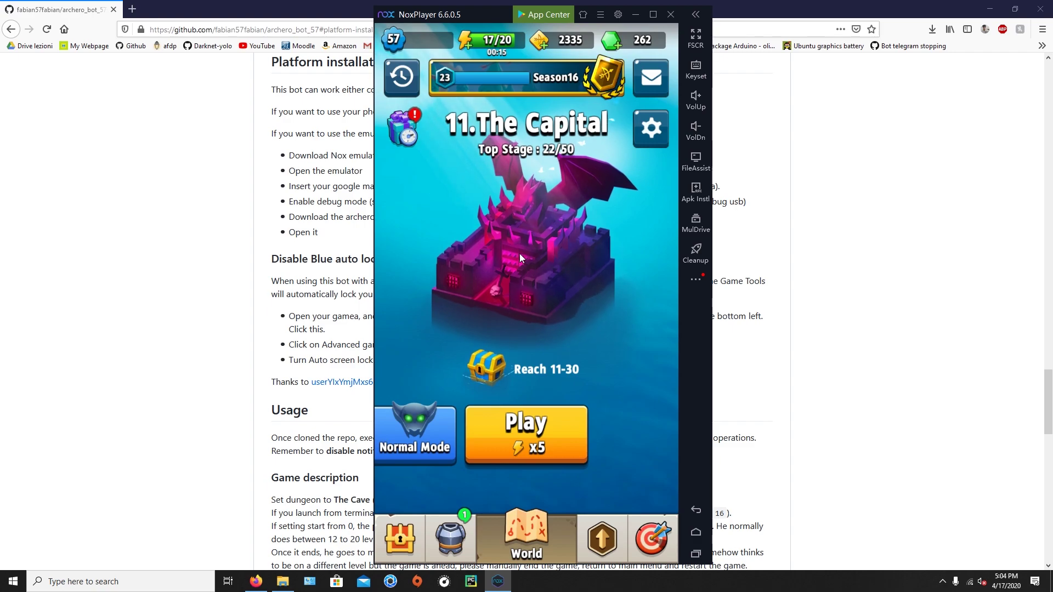
left_click(520, 257)
mouse_move(483, 254)
left_mouse_down()
mouse_move(524, 252)
mouse_move(501, 264)
mouse_move(620, 277)
left_mouse_up()
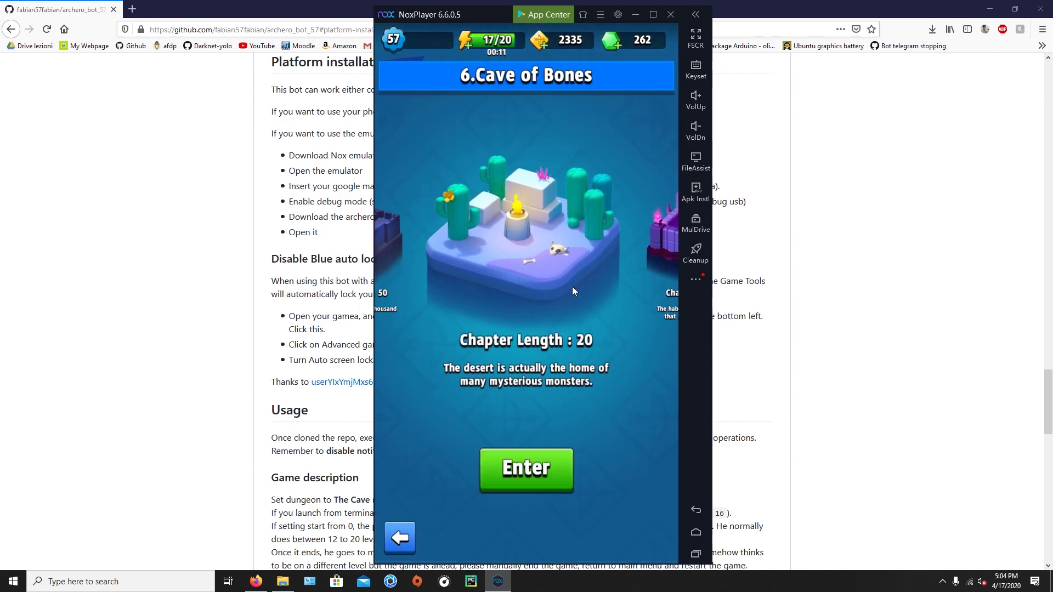
left_click(521, 473)
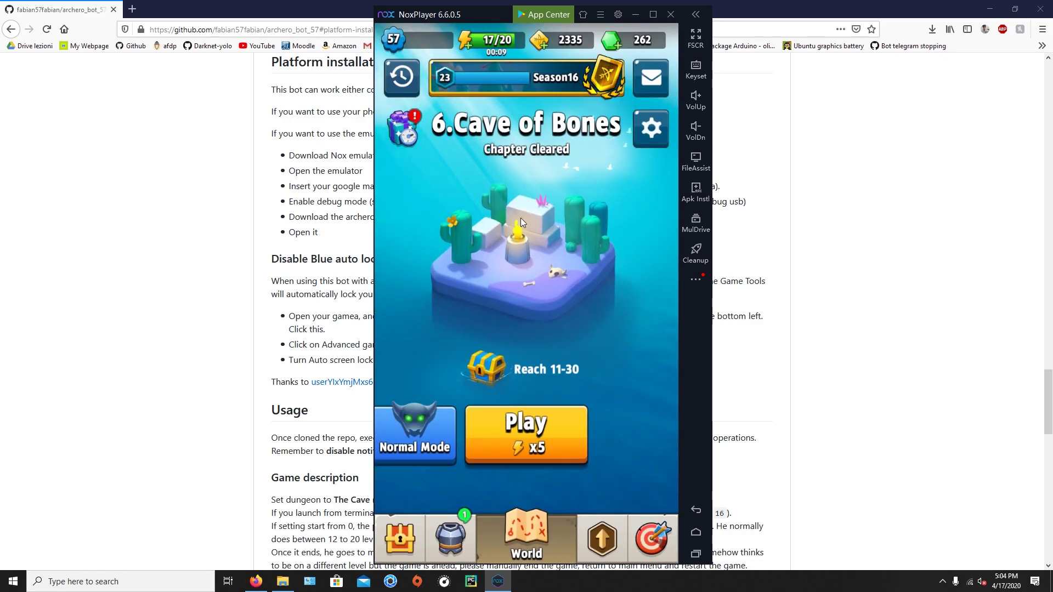
left_click_drag(471, 15, 691, 19)
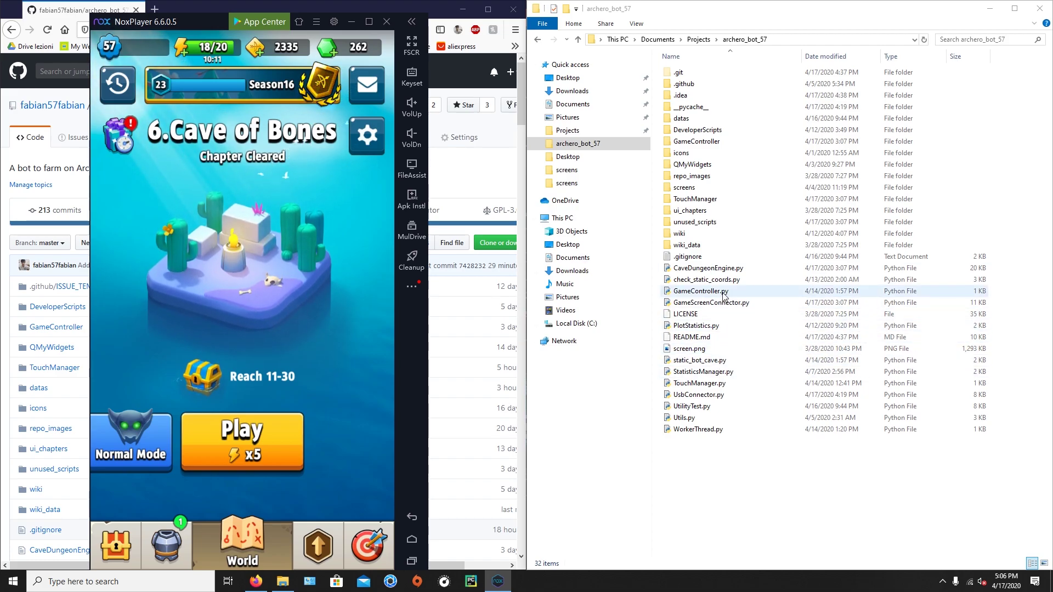
Run GameController.py and enlarge the bot window to show more level cards
double_click(724, 296)
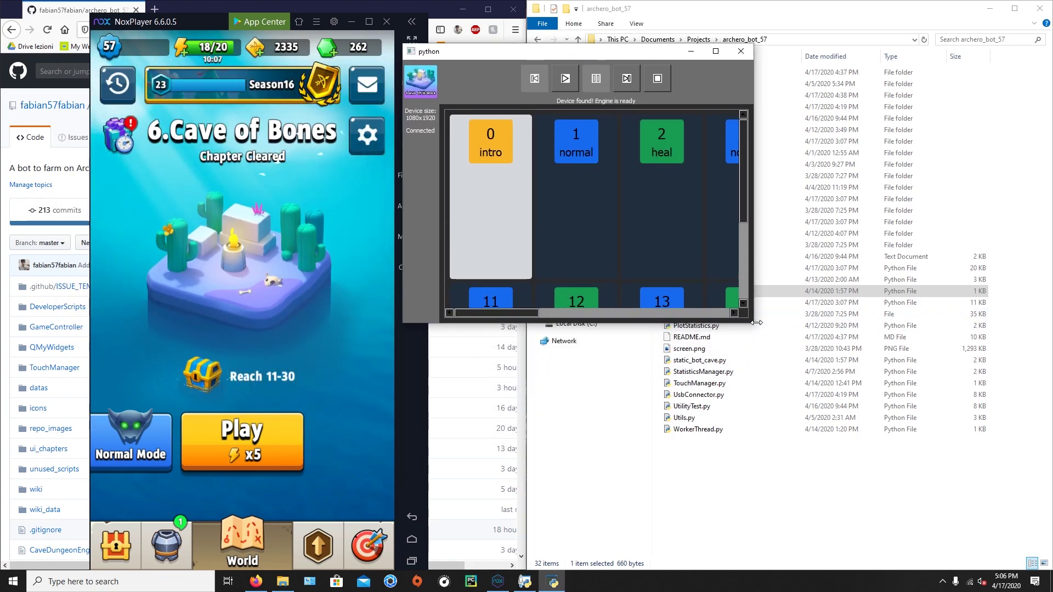
mouse_move(751, 326)
left_mouse_down()
mouse_move(953, 445)
mouse_move(1012, 505)
left_mouse_up()
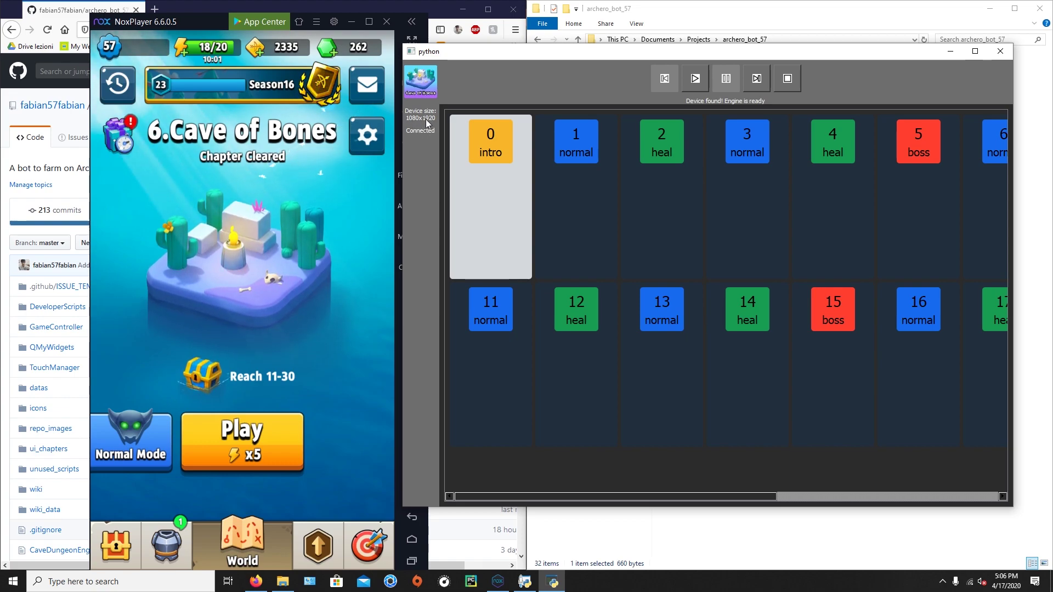
Start the bot engine with Play so it begins a new Cave of Bones game
left_click(692, 84)
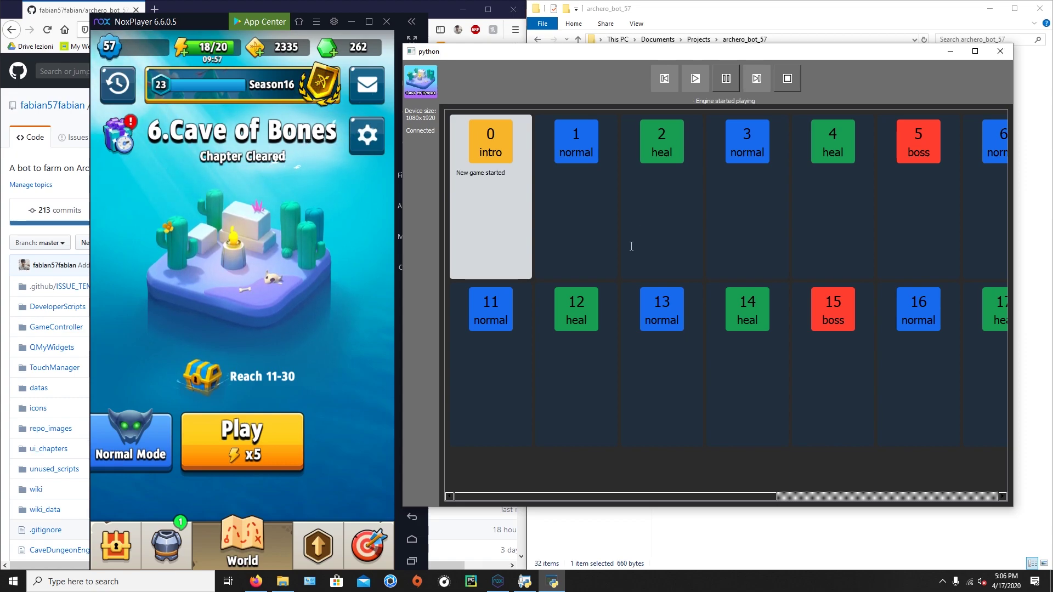